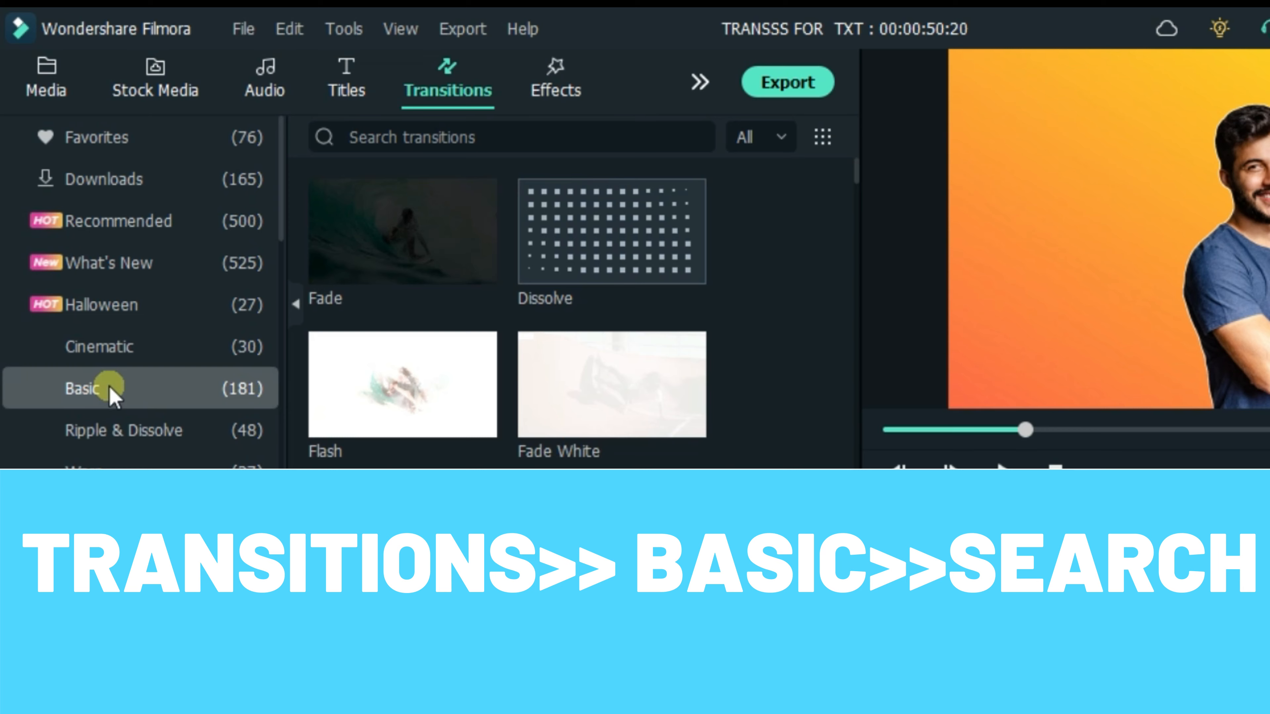
# Find the Glitch Blocks transition in the transitions library by searching for "glitch blocks".
pyautogui.click(385, 137)
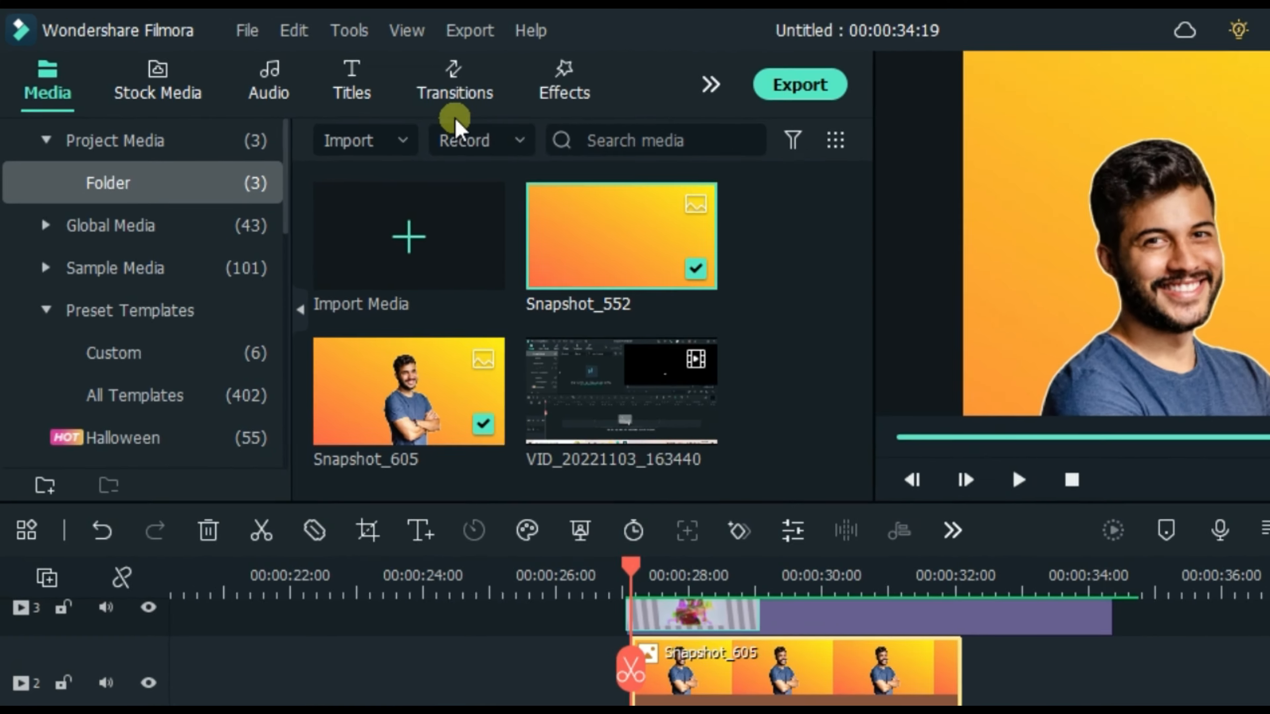
pyautogui.click(454, 95)
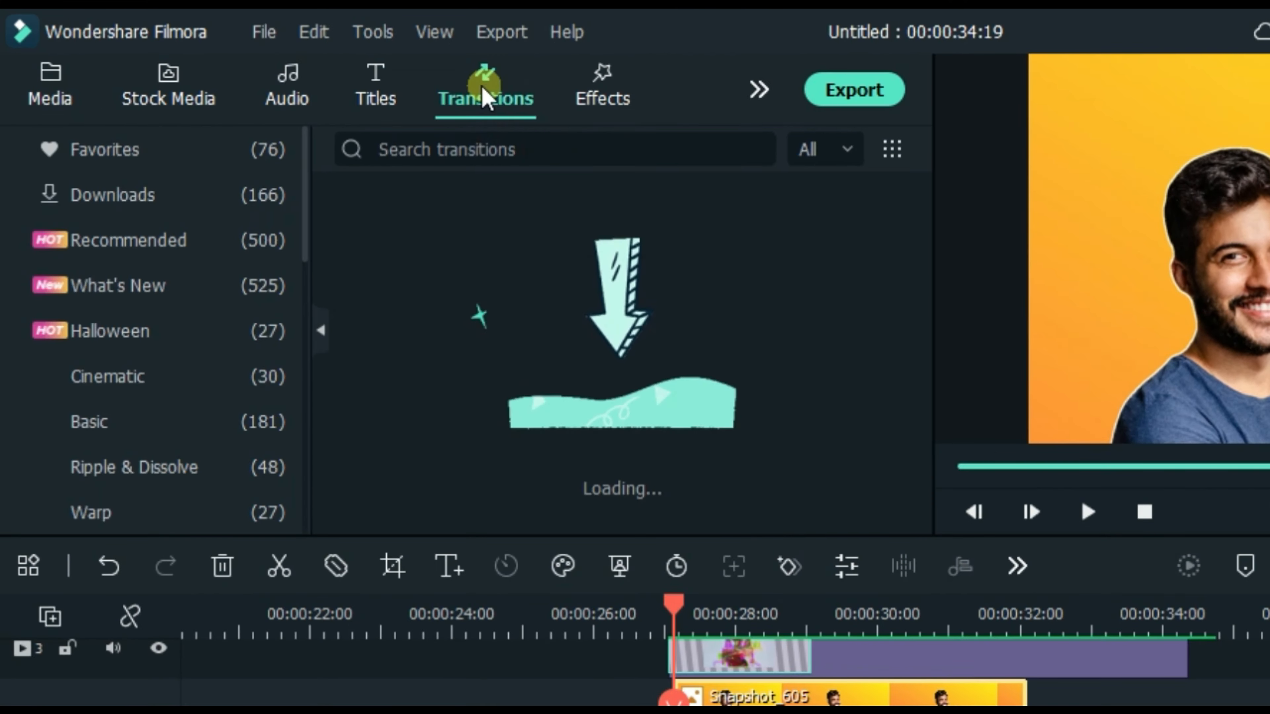
pyautogui.click(86, 398)
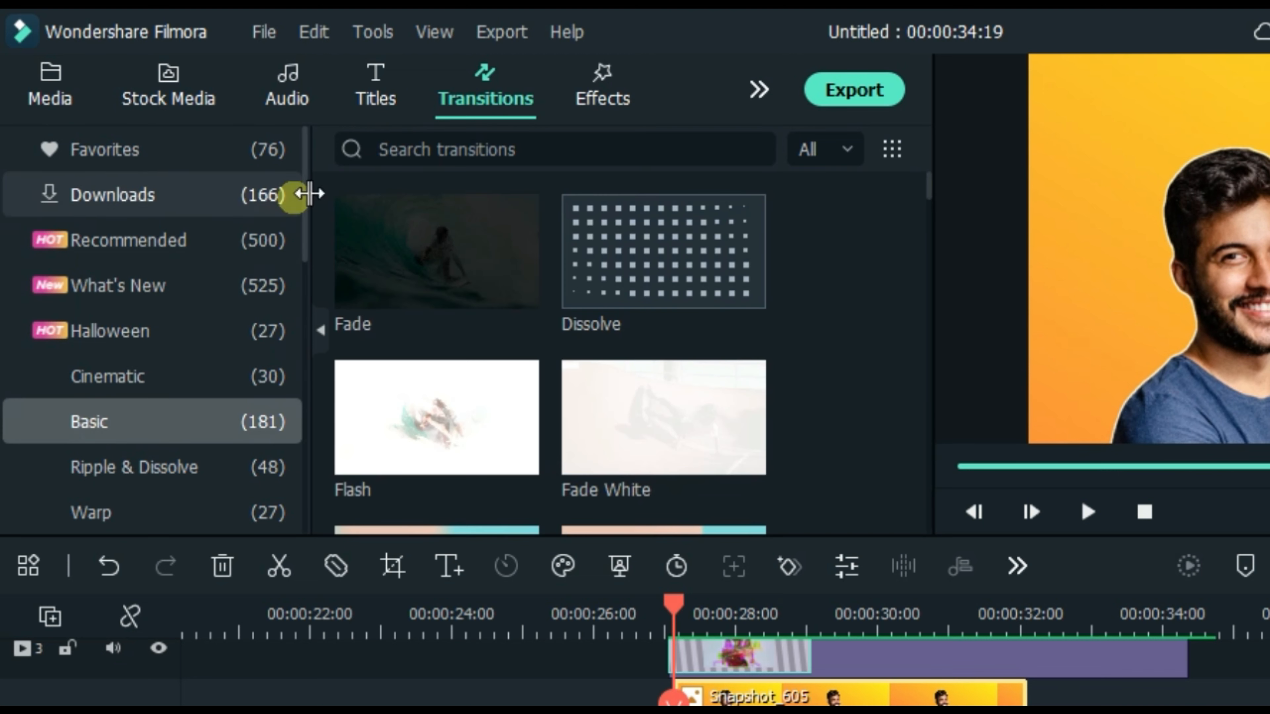
pyautogui.click(440, 150)
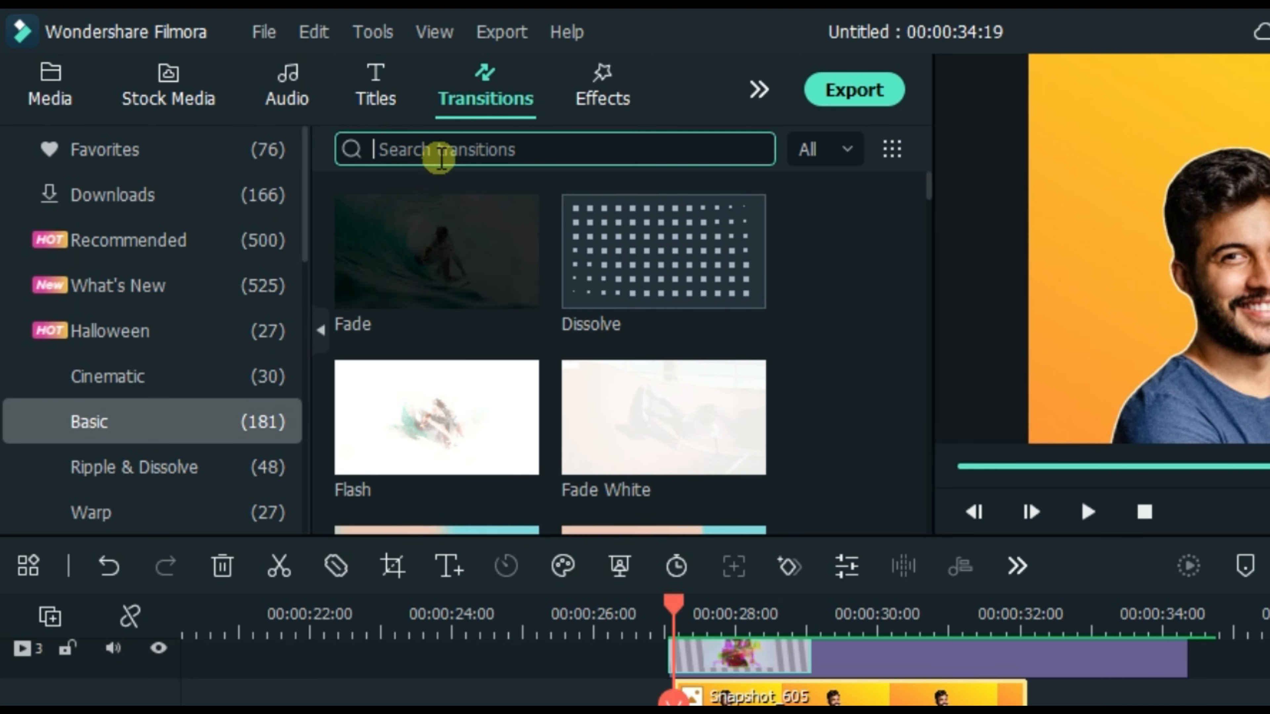
pyautogui.write('GLIT')
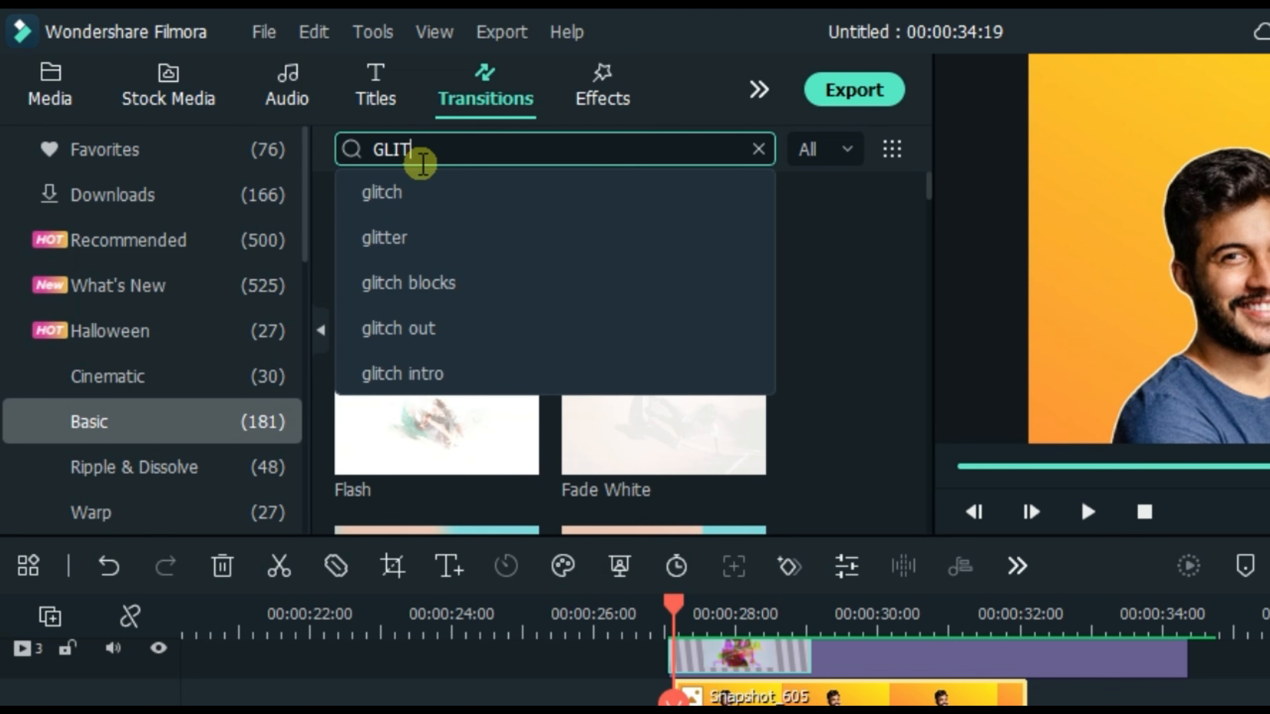
pyautogui.click(420, 283)
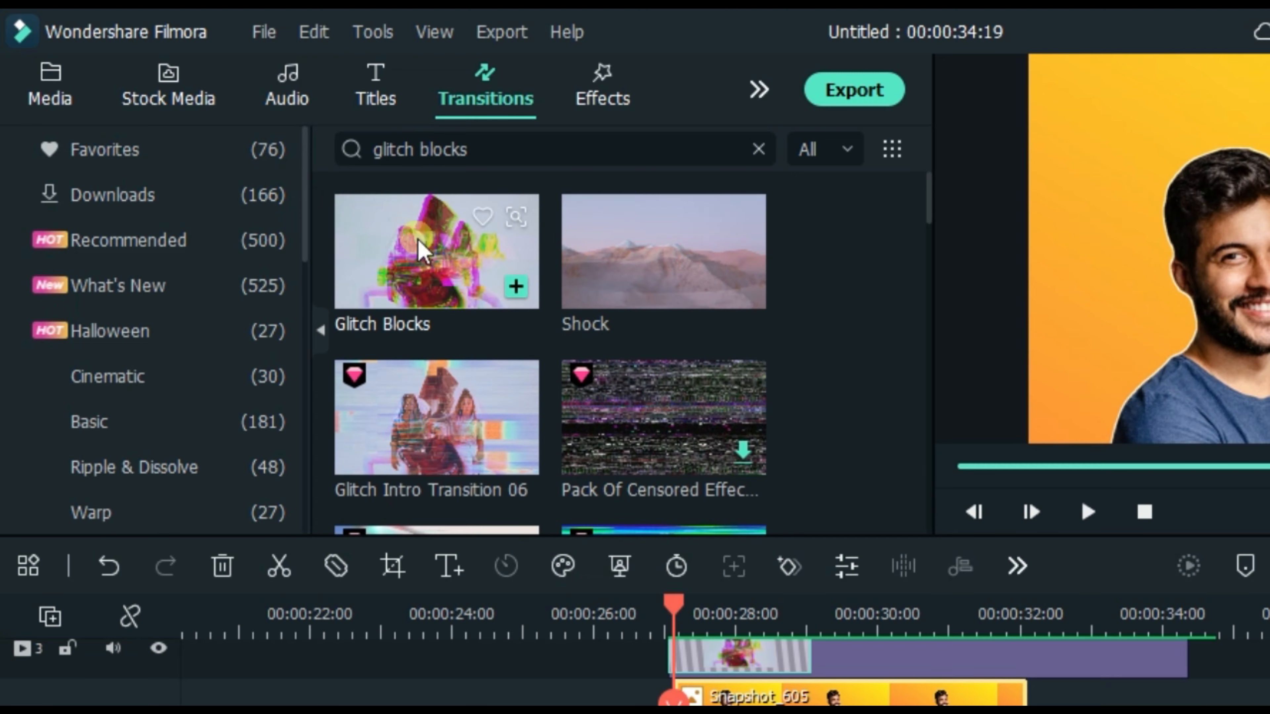
# Apply the Glitch Blocks transition to the start of the title clip on track 3 near 00:00:27 and preview it.
pyautogui.moveTo(420, 250); pyautogui.dragTo(717, 701)
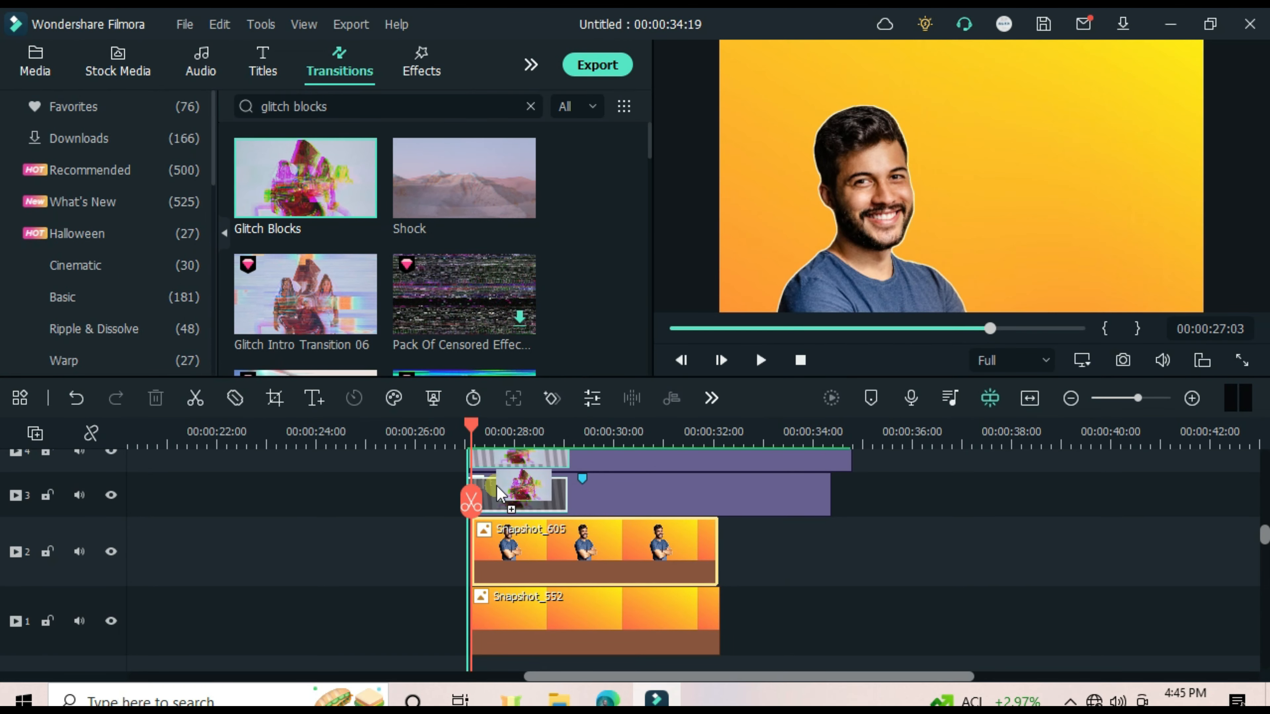
pyautogui.moveTo(500, 493); pyautogui.dragTo(500, 492)
pyautogui.click(761, 361)
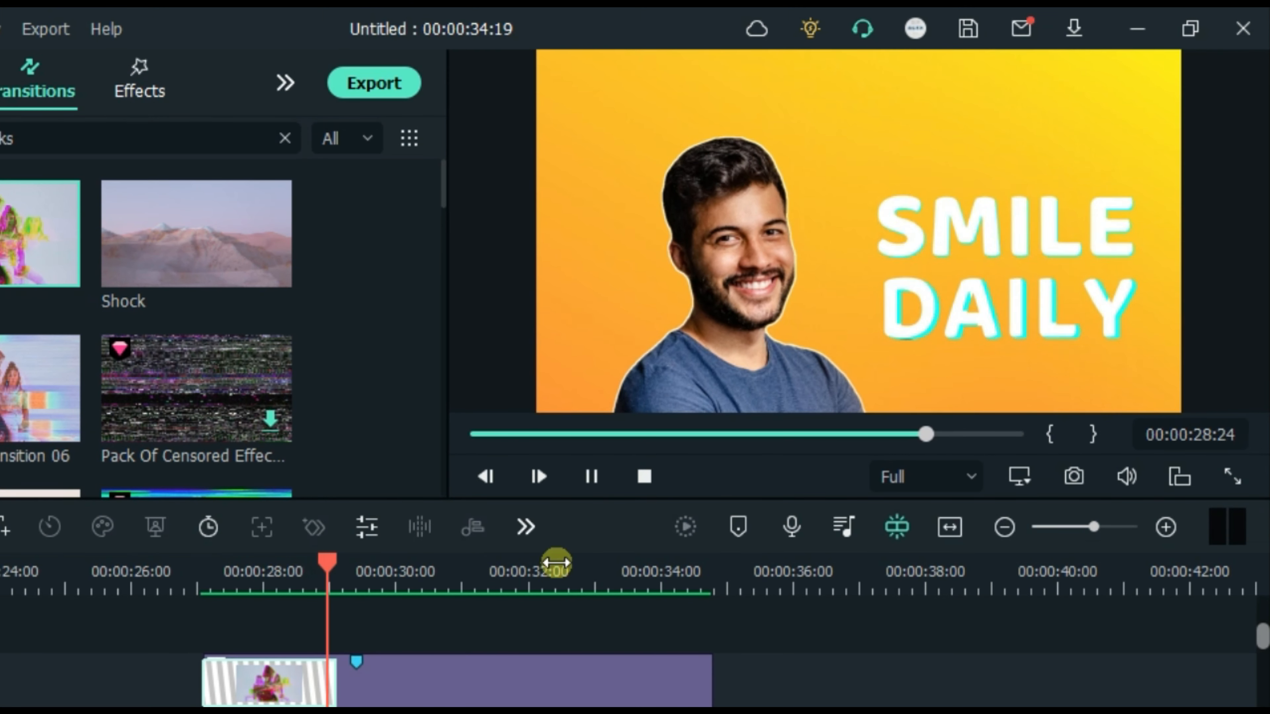
pyautogui.click(275, 592)
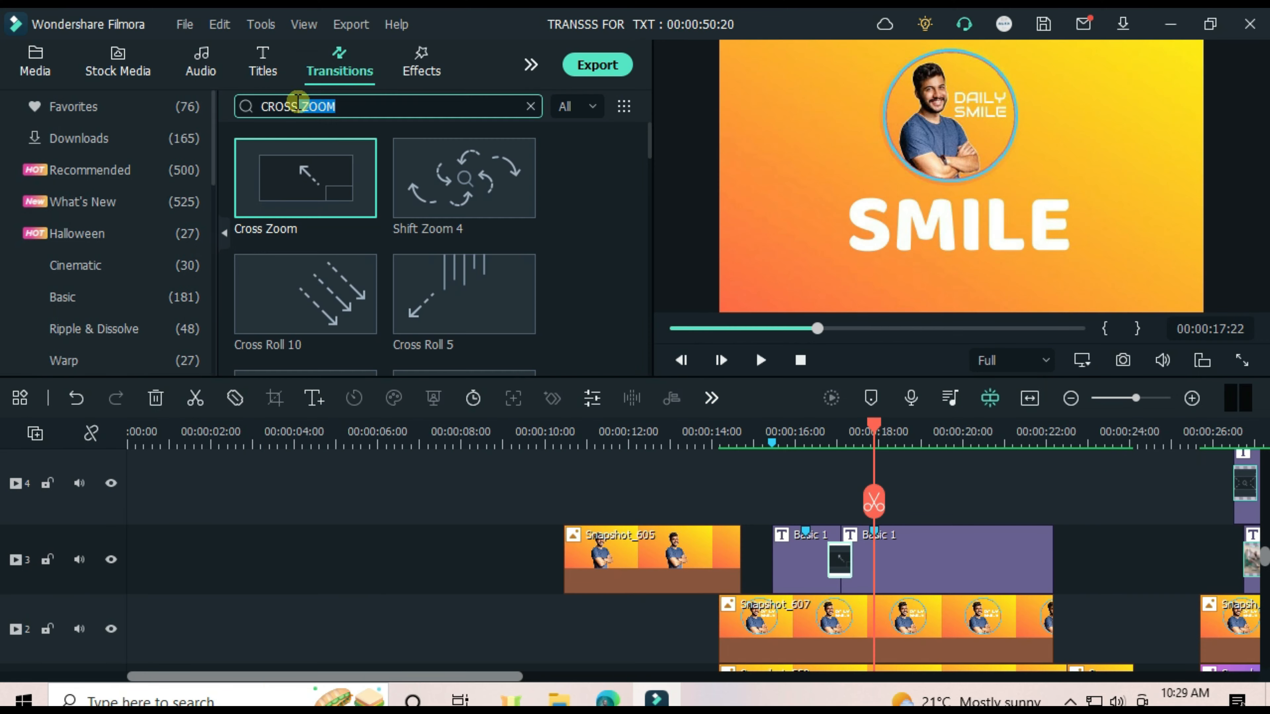
# Search for "push", apply the Push transition between the two adjoining titles on track 3 near 00:00:17, and preview it.
pyautogui.write('push')
pyautogui.press('Return')
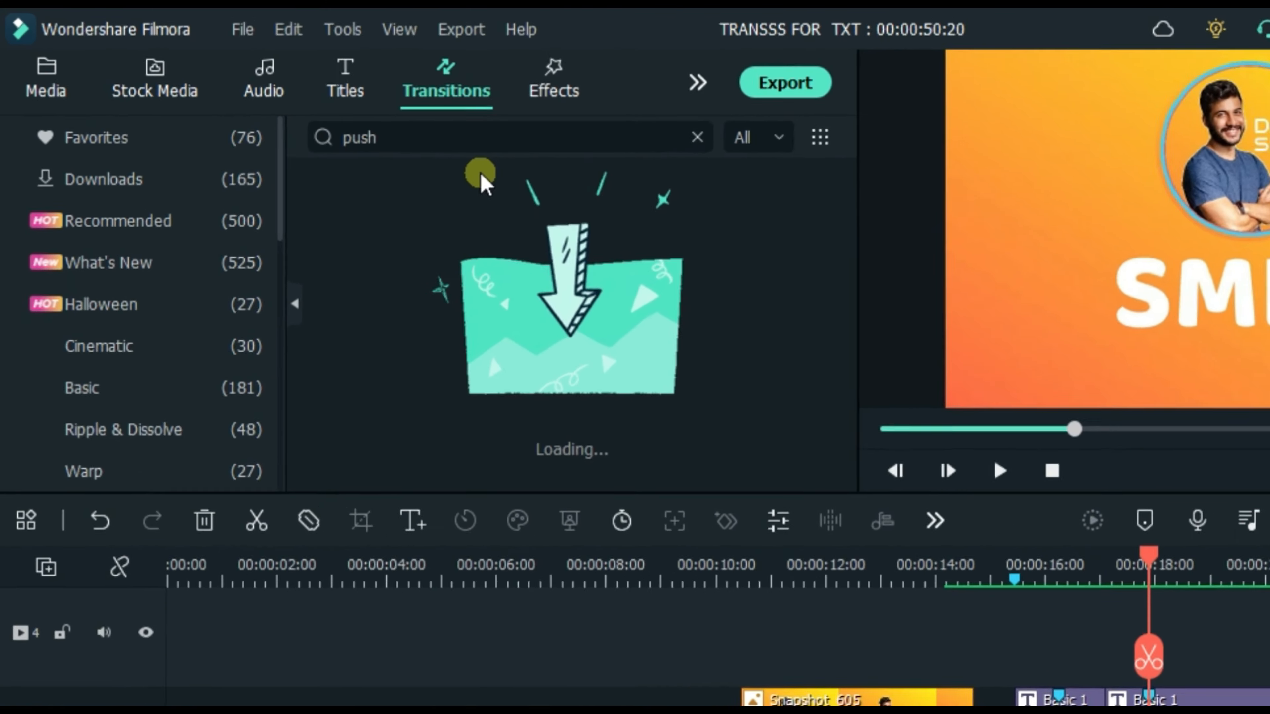
pyautogui.moveTo(508, 184); pyautogui.dragTo(1164, 713)
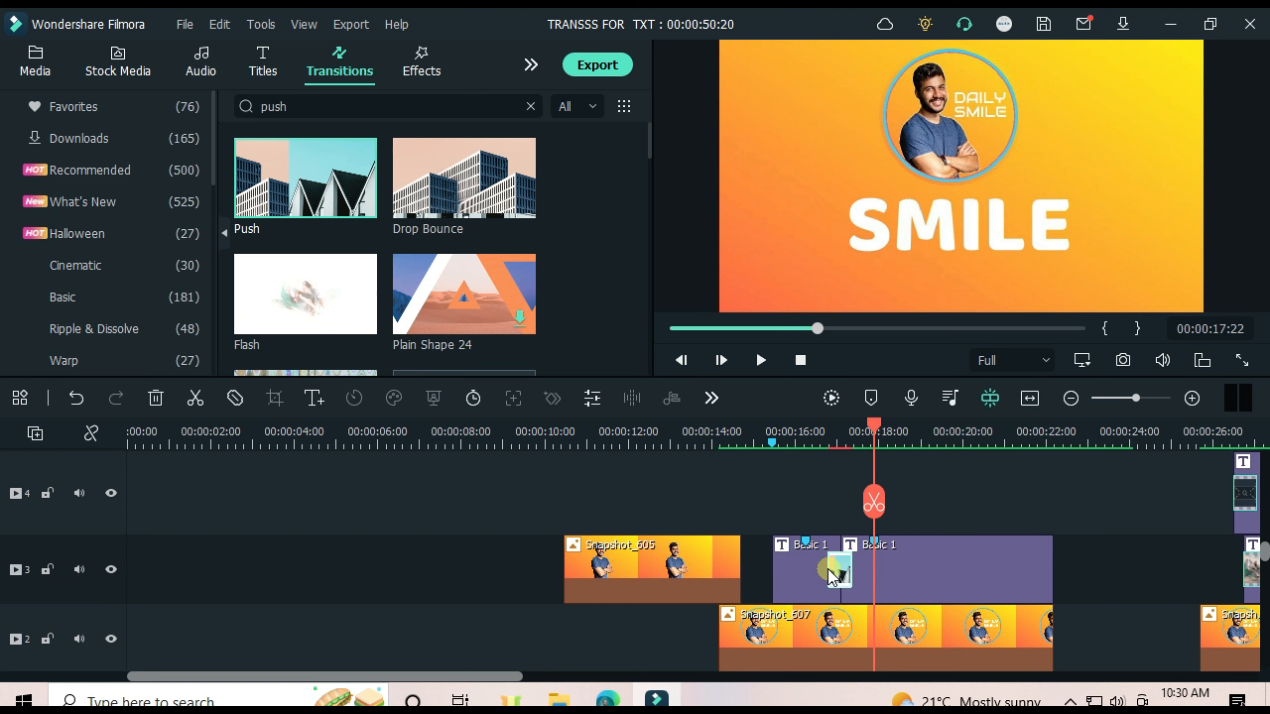
pyautogui.click(802, 436)
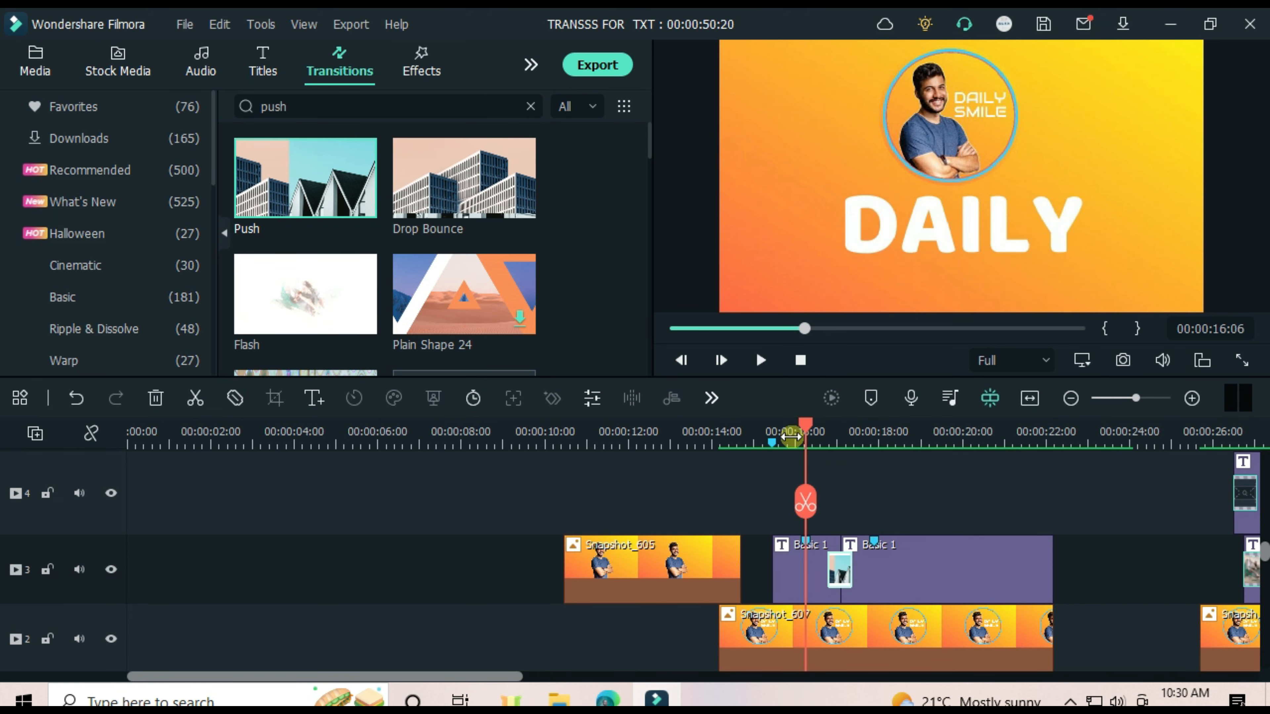
pyautogui.click(761, 360)
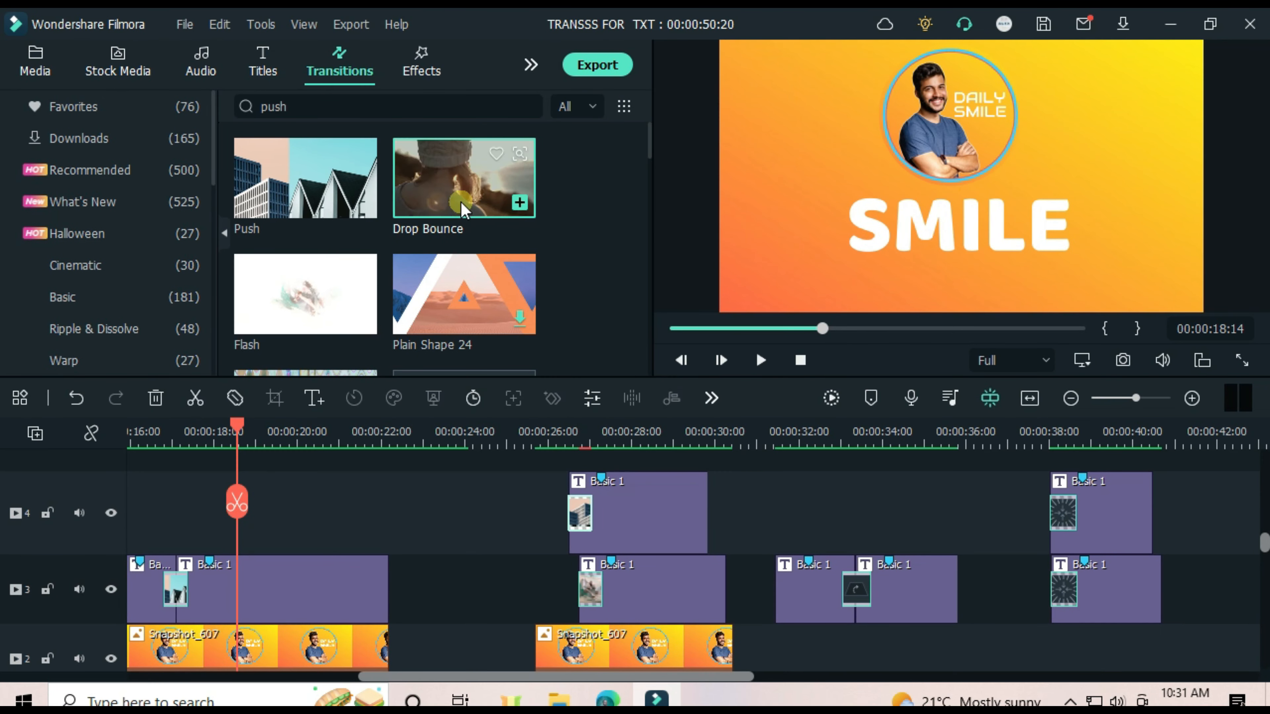
# Apply Drop Bounce to the start of the track 3 title near 00:00:27, and Ripper between the two titles near 00:00:17.
pyautogui.moveTo(674, 280); pyautogui.dragTo(590, 590)
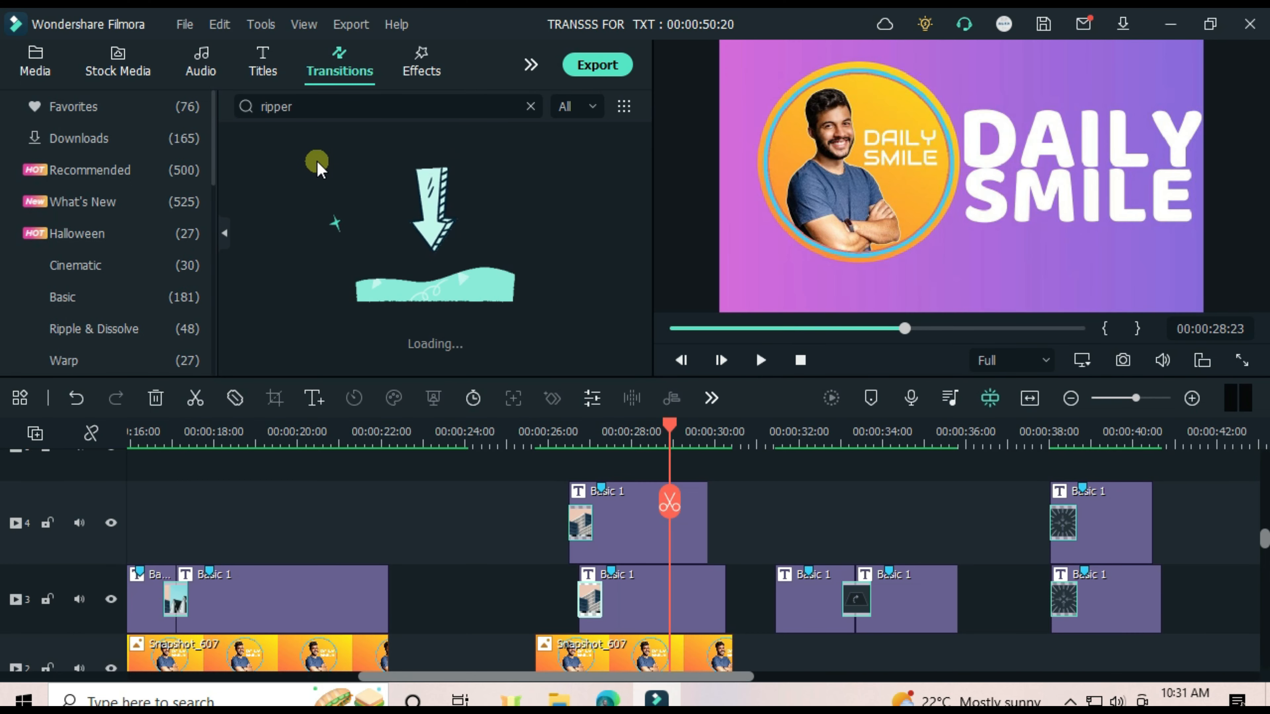
pyautogui.hscroll(-3, 363, 616)
pyautogui.scroll(-1, 364, 616)
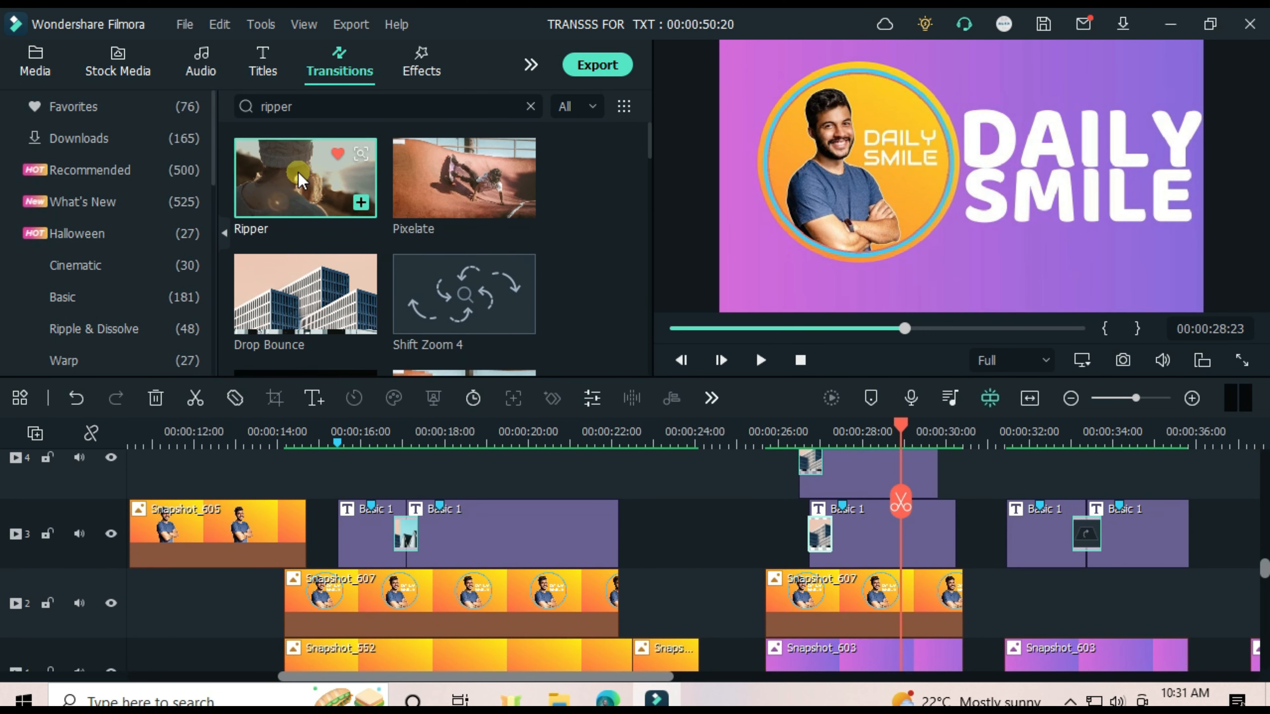
pyautogui.moveTo(295, 179); pyautogui.dragTo(405, 538)
# Set the Ripper transition's duration to 00:00:02:01 and preview it from about 00:00:15:19.
pyautogui.doubleClick(405, 543)
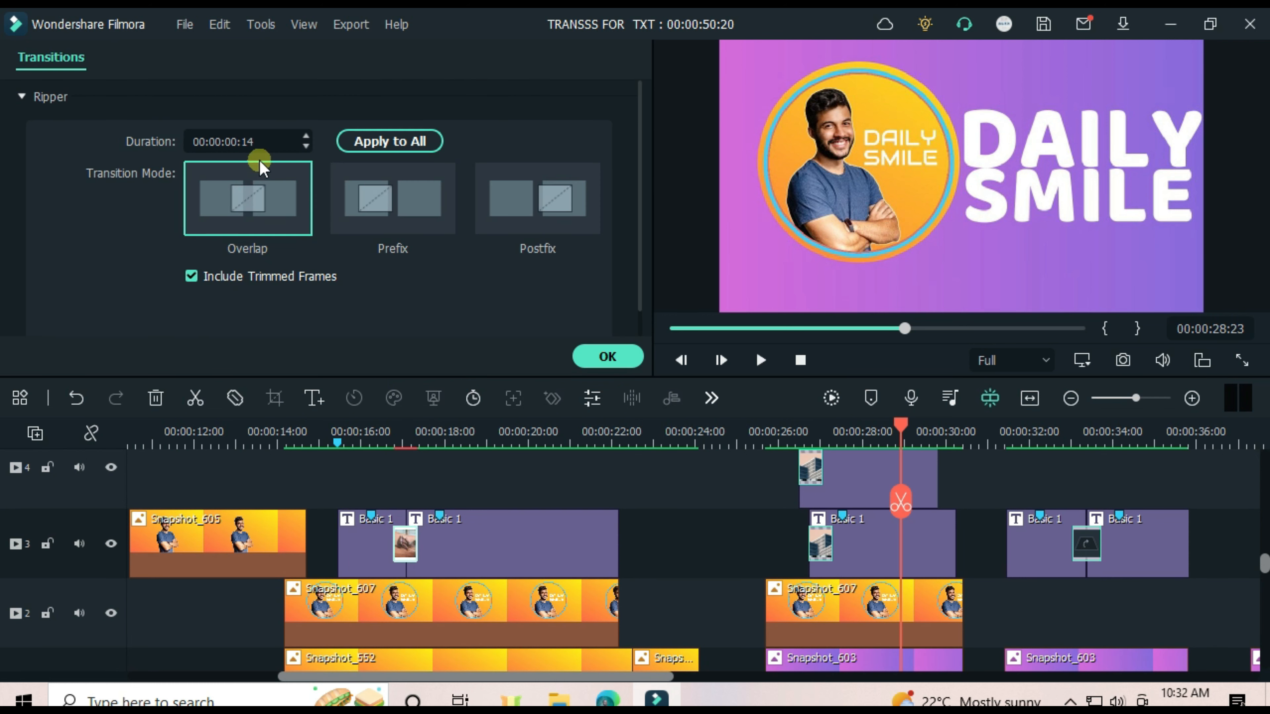
pyautogui.click(306, 134)
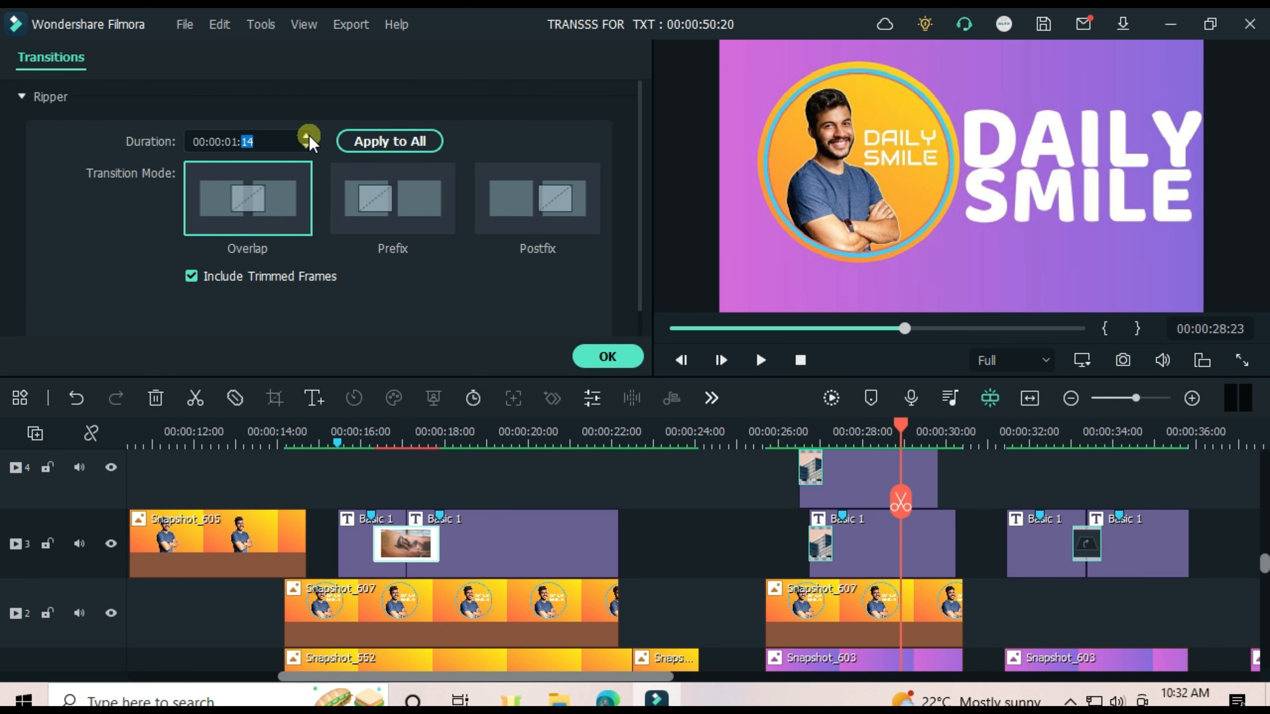
pyautogui.click(306, 133)
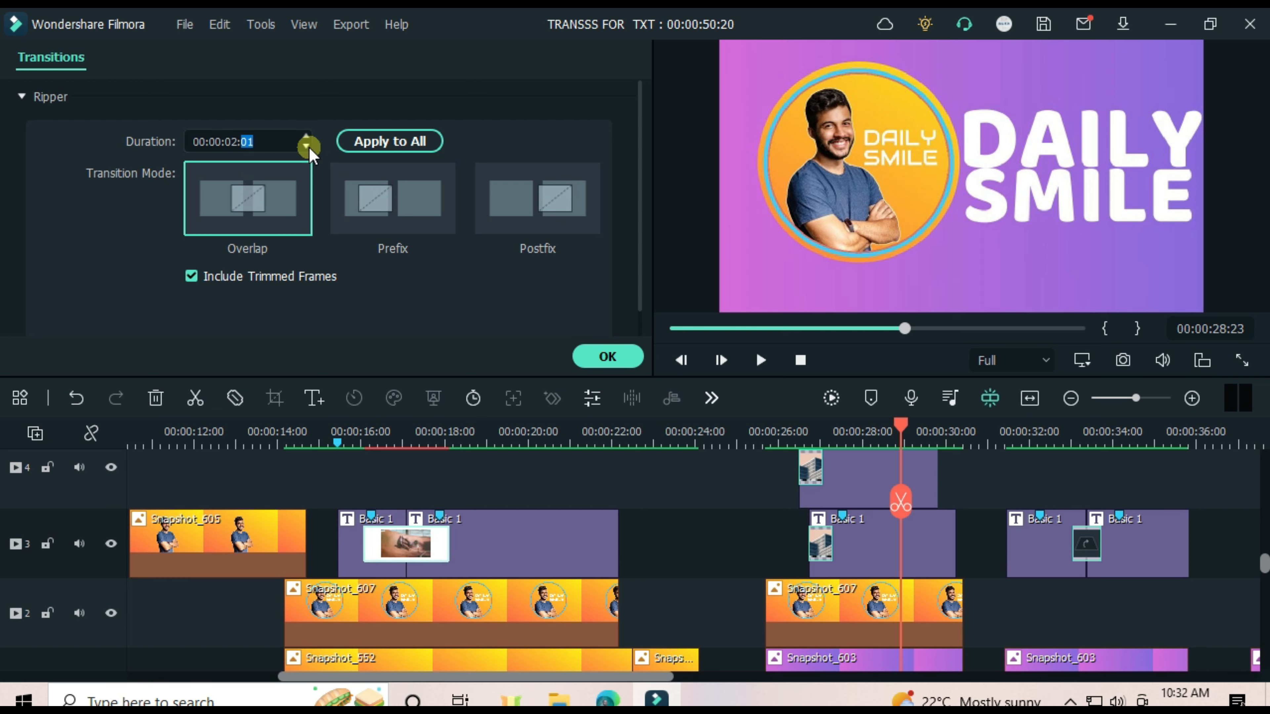
pyautogui.click(607, 356)
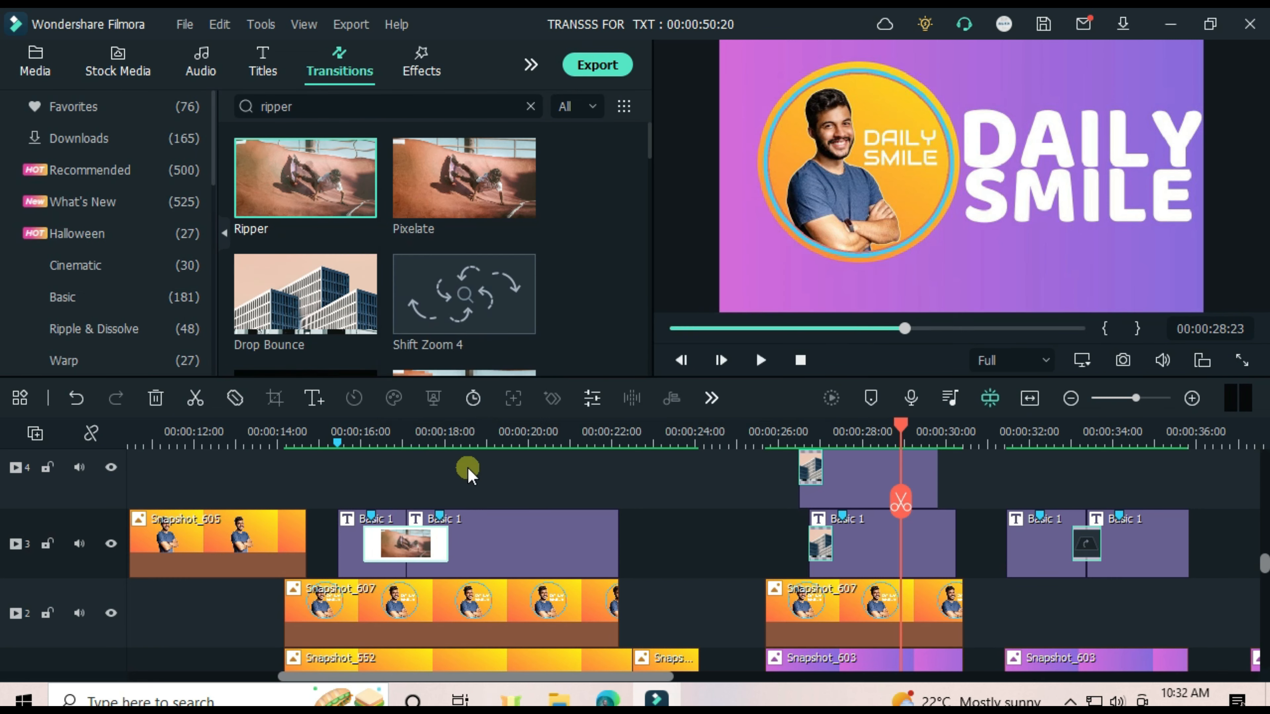
pyautogui.click(351, 433)
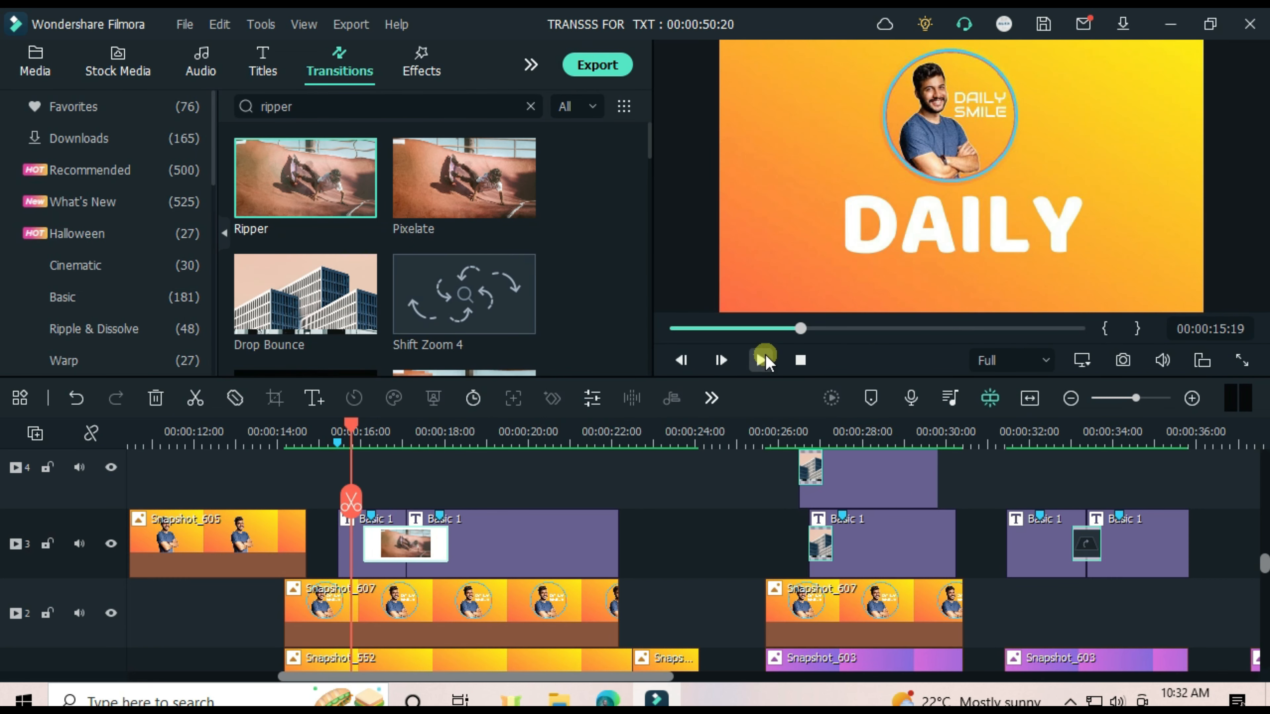
pyautogui.click(765, 354)
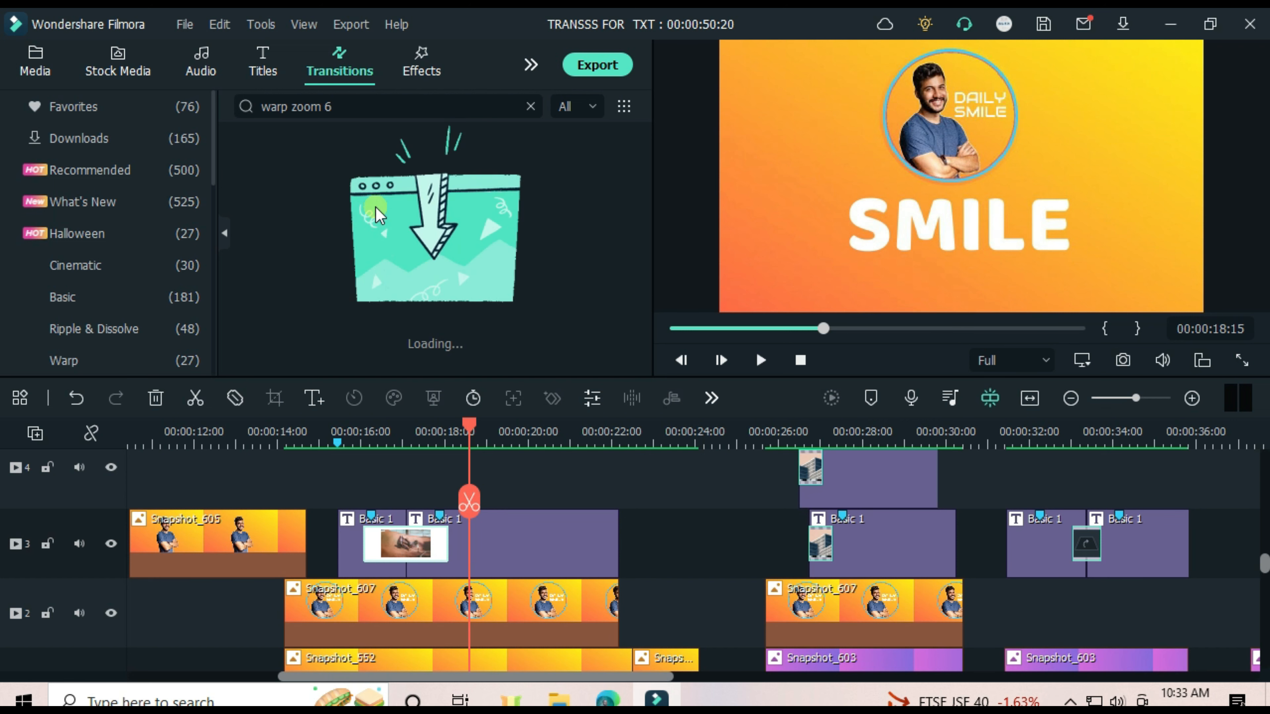
# Apply the Warp Zoom 6 transition to the start of the titles on tracks 3 and 4 near 00:00:27.
pyautogui.moveTo(625, 676); pyautogui.dragTo(727, 676)
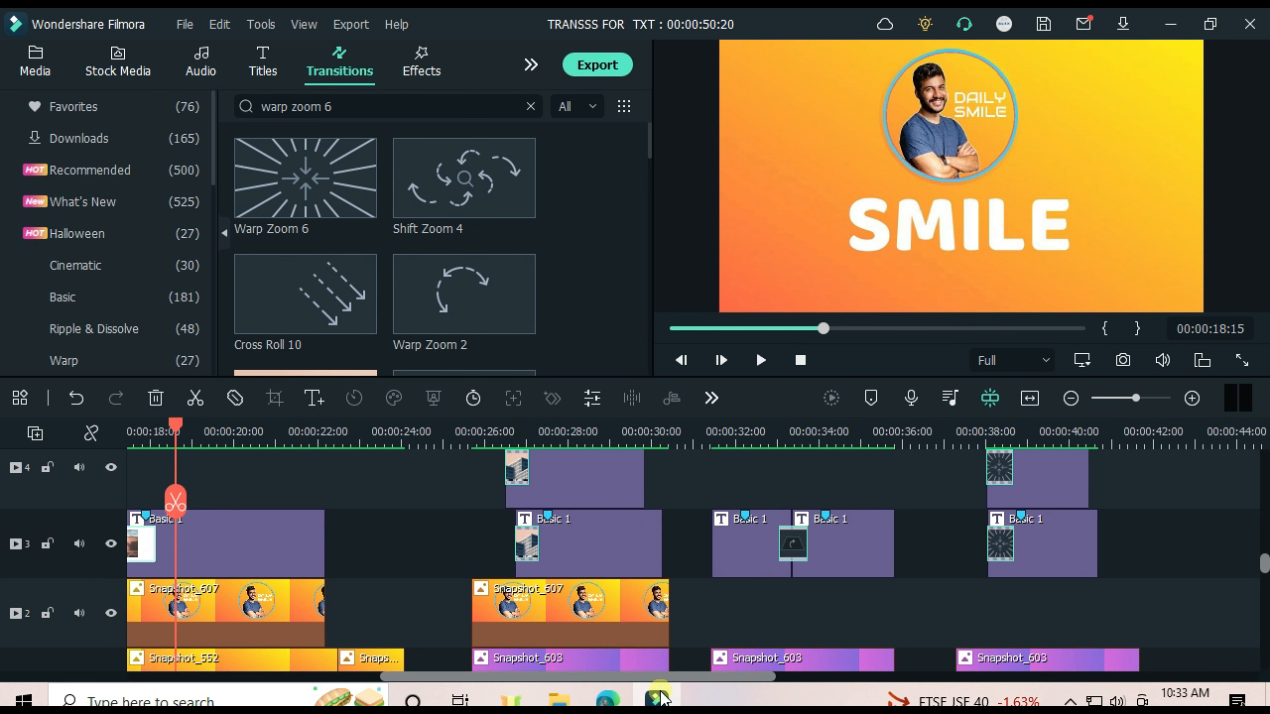
pyautogui.scroll(2, 547, 500)
pyautogui.moveTo(317, 184); pyautogui.dragTo(547, 628)
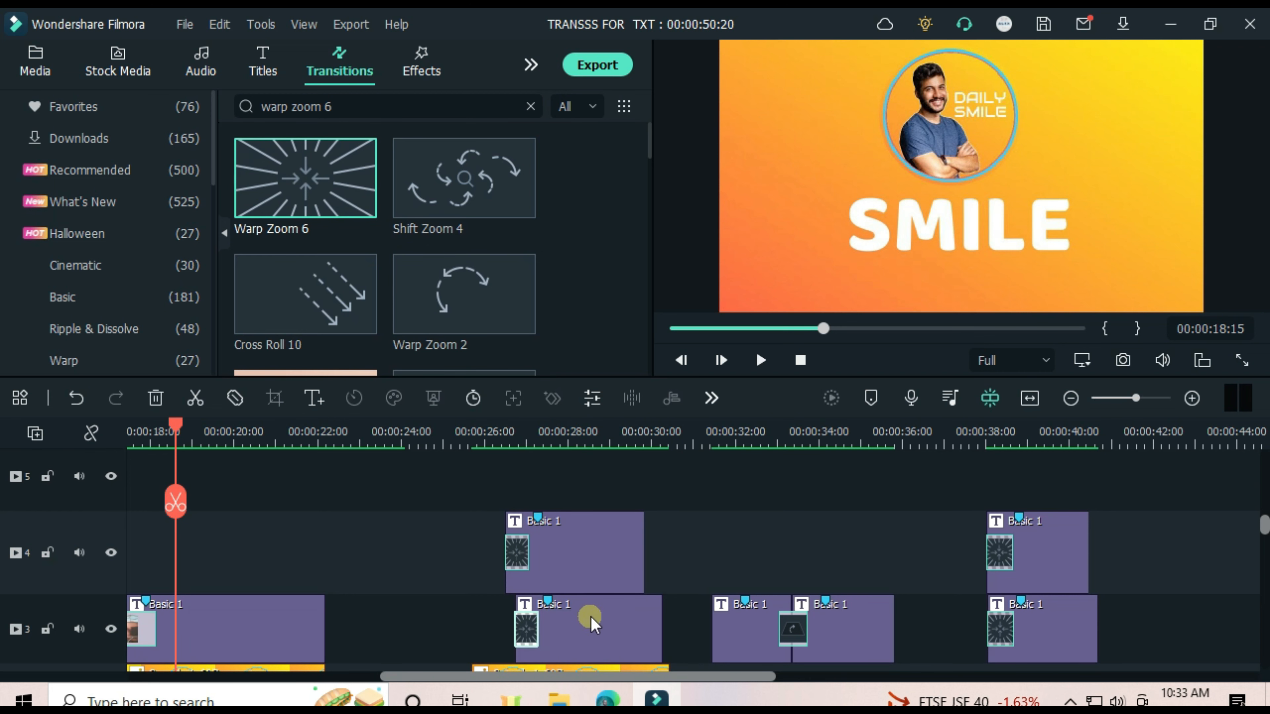
# Check the settings of the Warp Zoom 6 transition on track 4 and preview it from about 00:00:26.
pyautogui.doubleClick(516, 556)
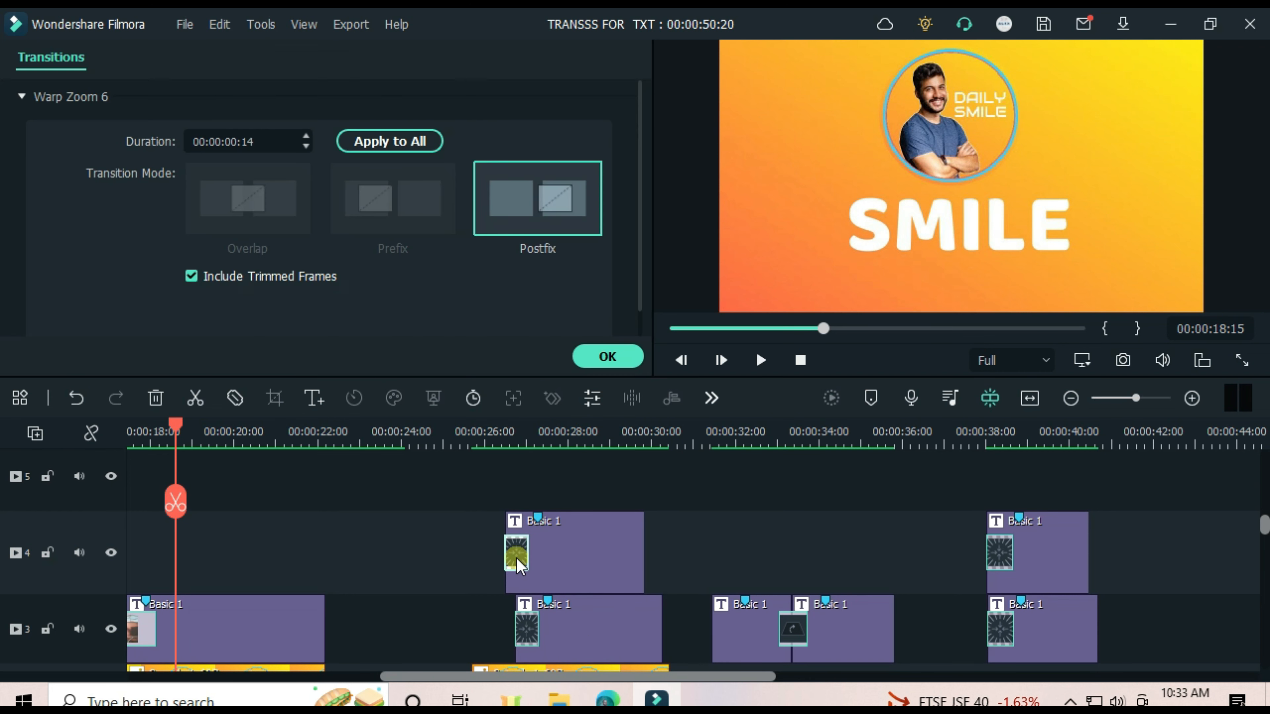
pyautogui.click(611, 356)
pyautogui.click(486, 430)
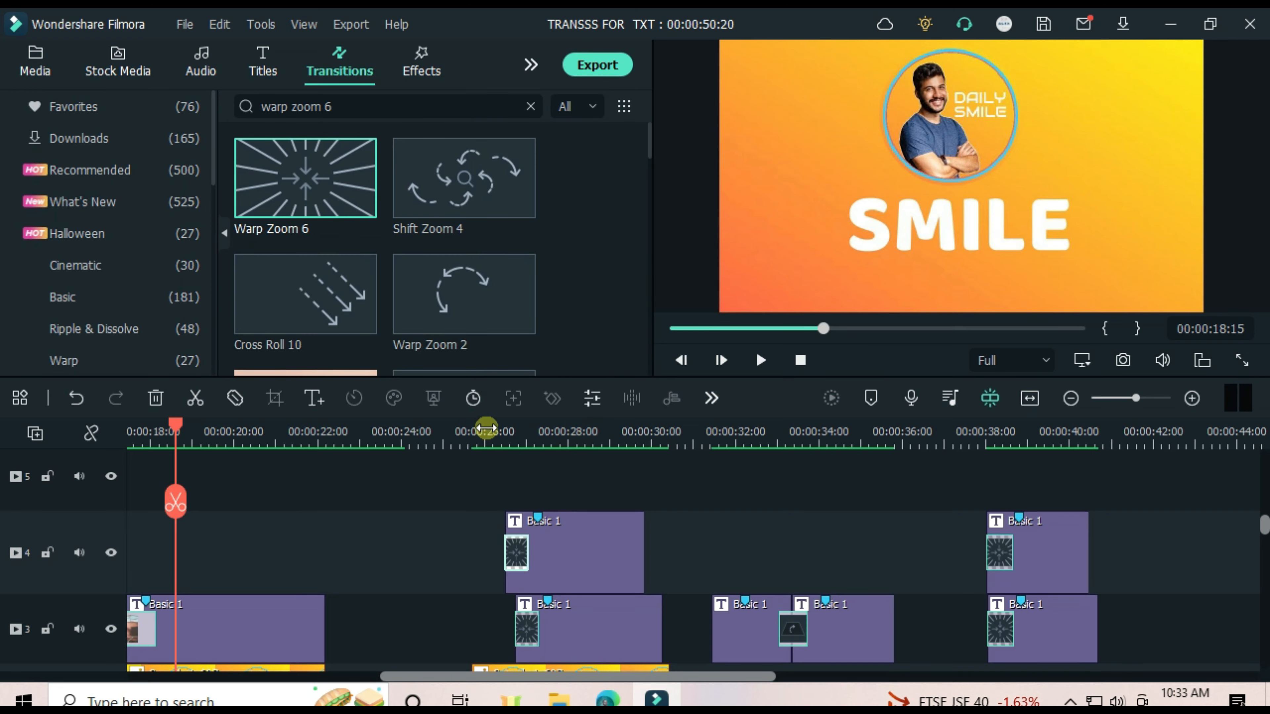
pyautogui.click(760, 360)
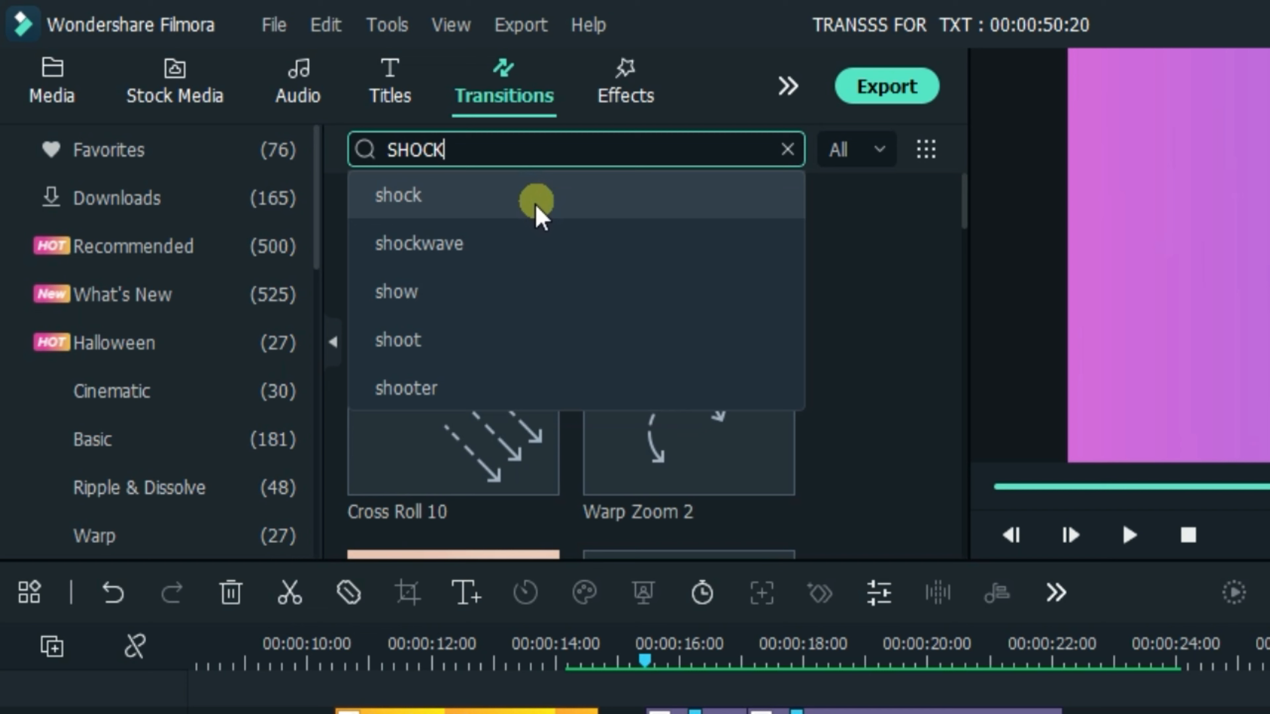
# Apply the Shock transition between the two adjoining titles on track 3 near 00:00:17 and set its duration to 00:00:00:20.
pyautogui.click(531, 205)
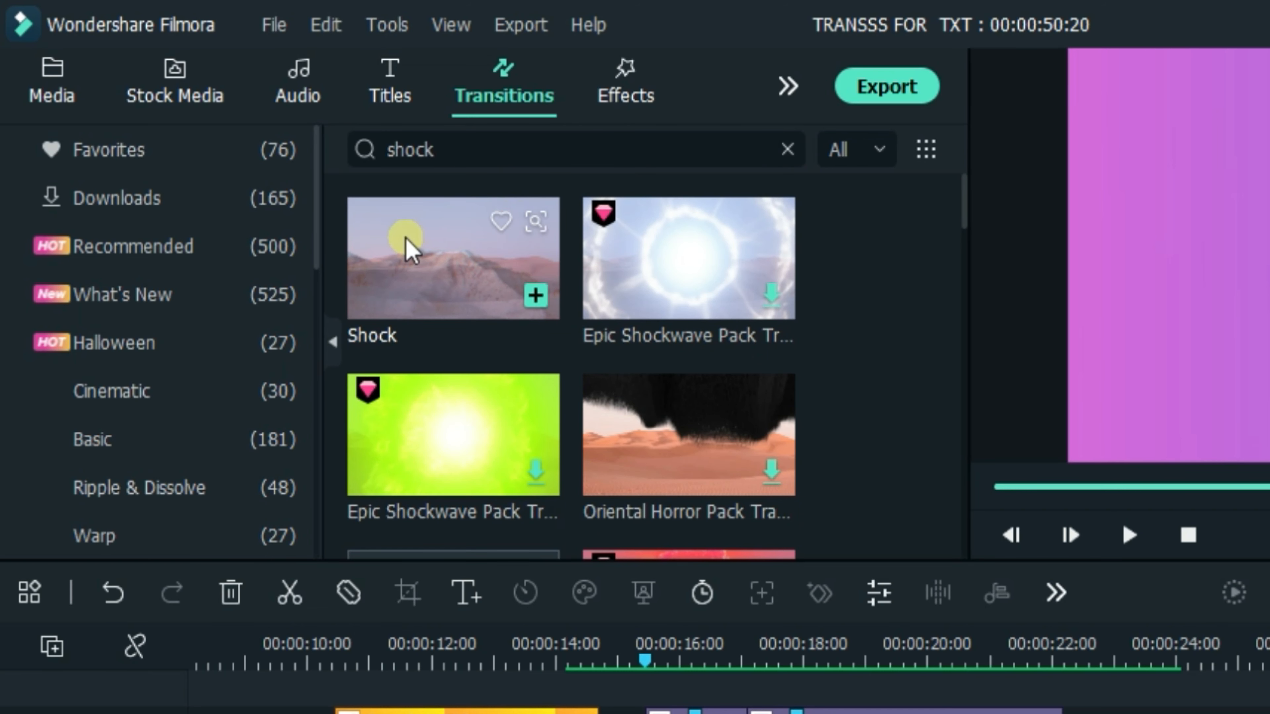
pyautogui.moveTo(415, 246); pyautogui.dragTo(500, 534)
pyautogui.doubleClick(521, 539)
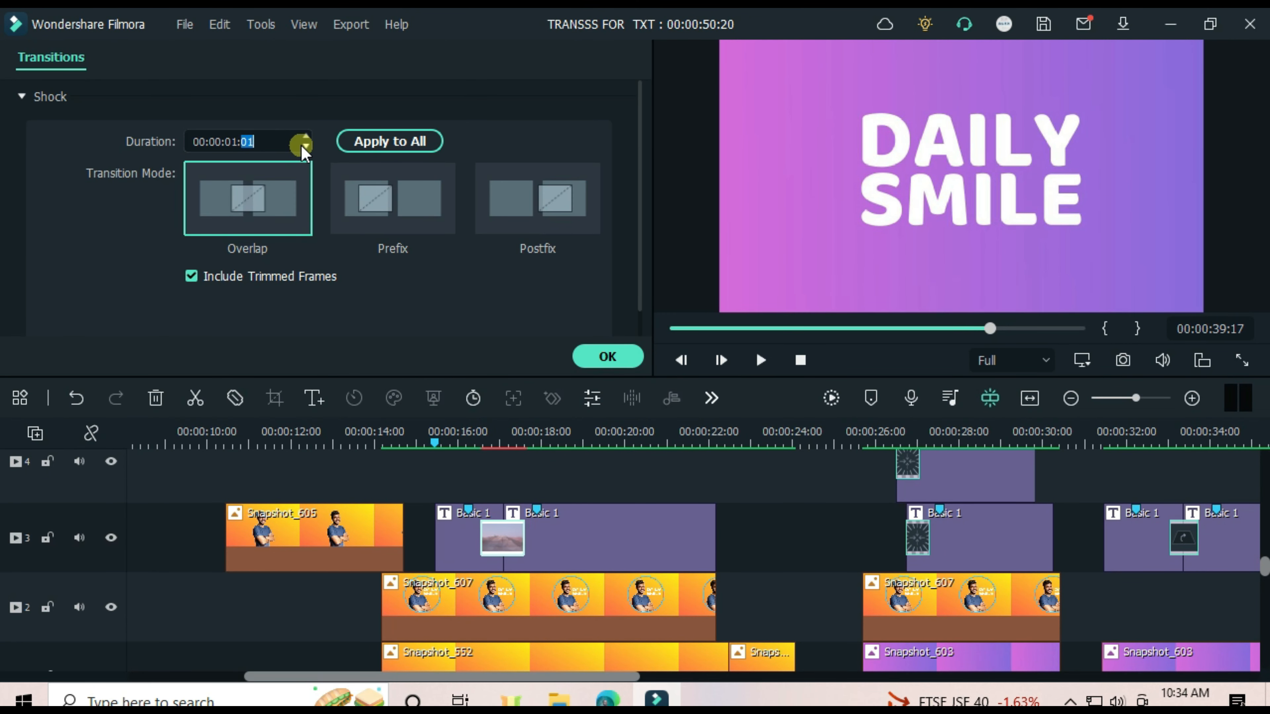
pyautogui.click(464, 426)
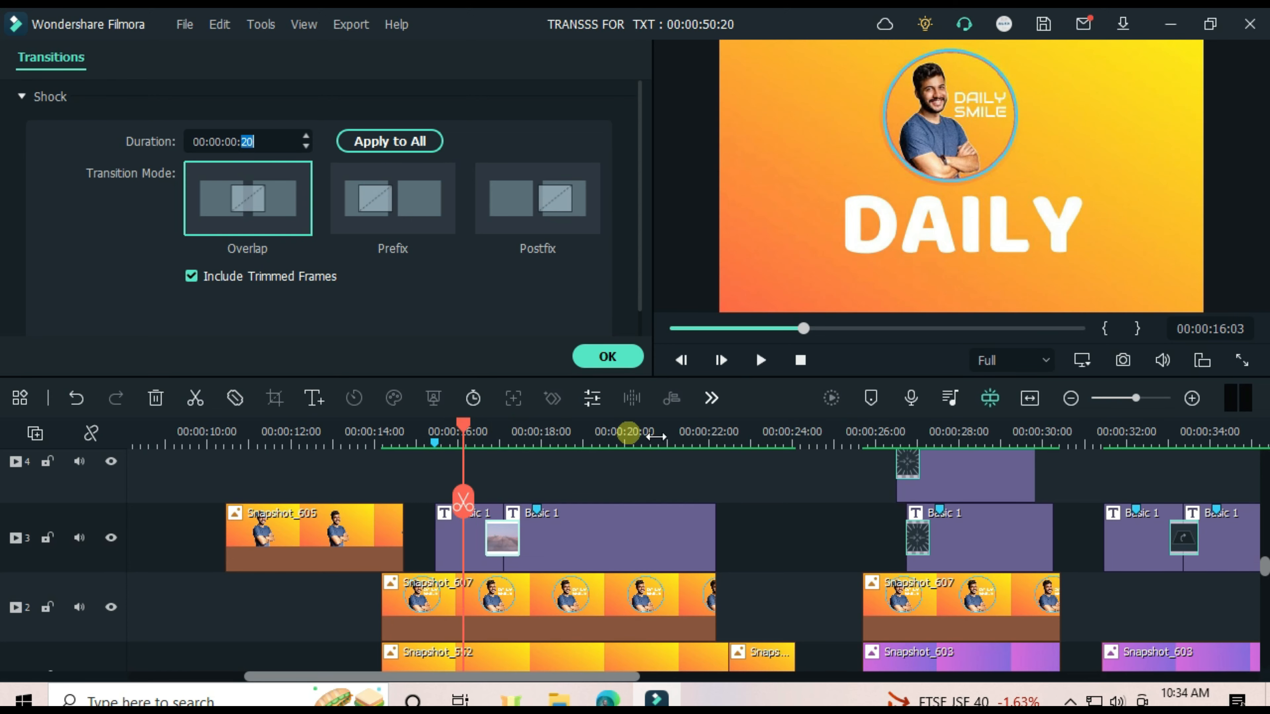
pyautogui.click(602, 356)
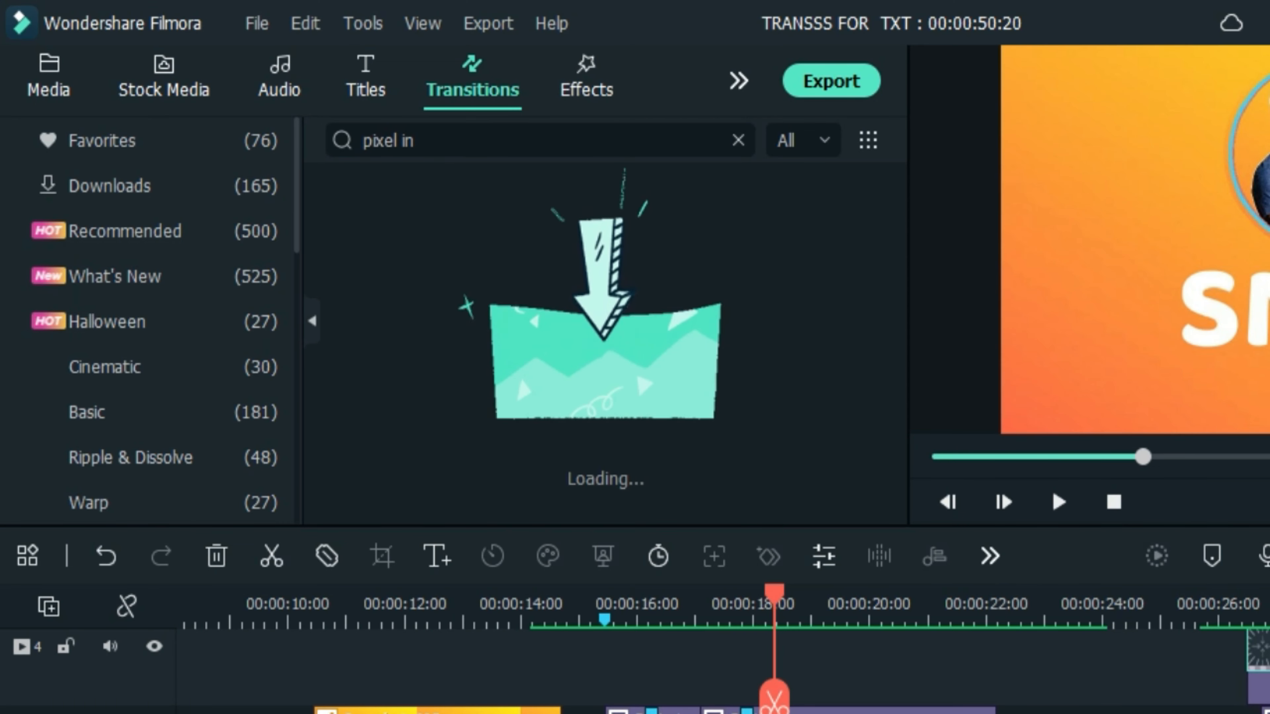
# Apply the Pixels In transition to the start of the titles on tracks 4 and 3 near 00:00:27 and preview it from 00:00:26:03.
pyautogui.moveTo(559, 335); pyautogui.dragTo(873, 688)
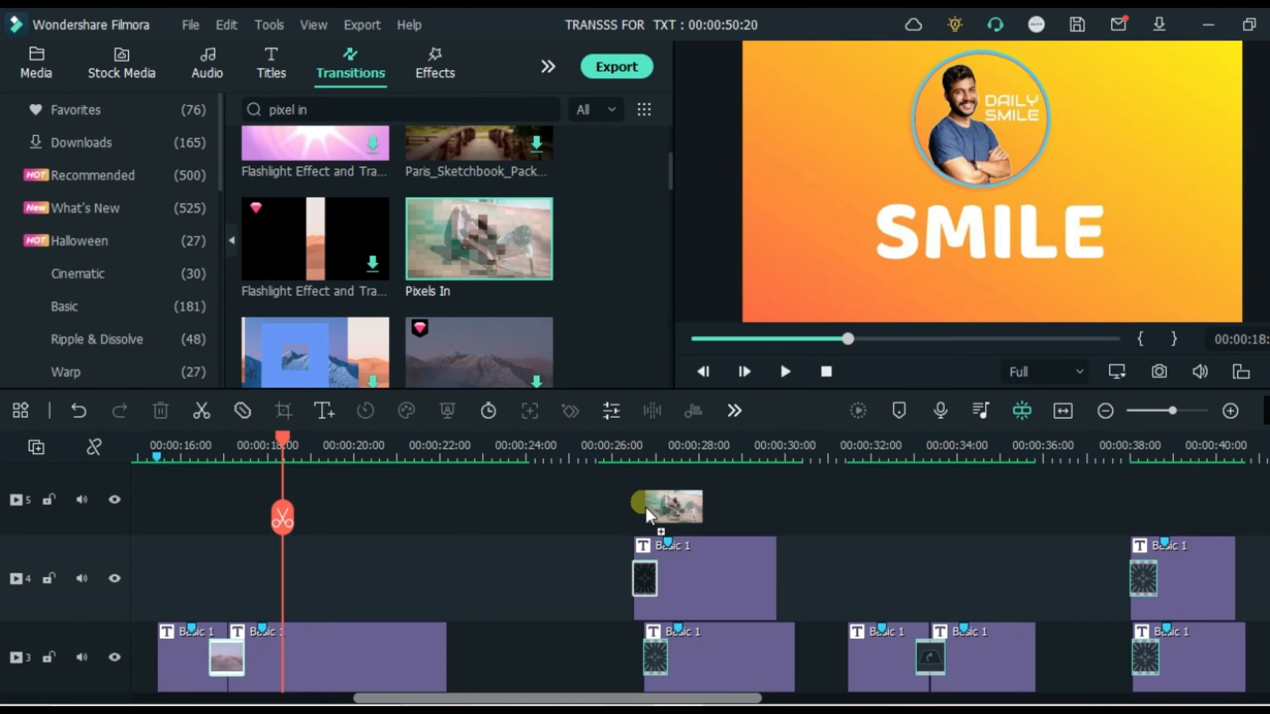
pyautogui.moveTo(645, 515); pyautogui.dragTo(625, 575)
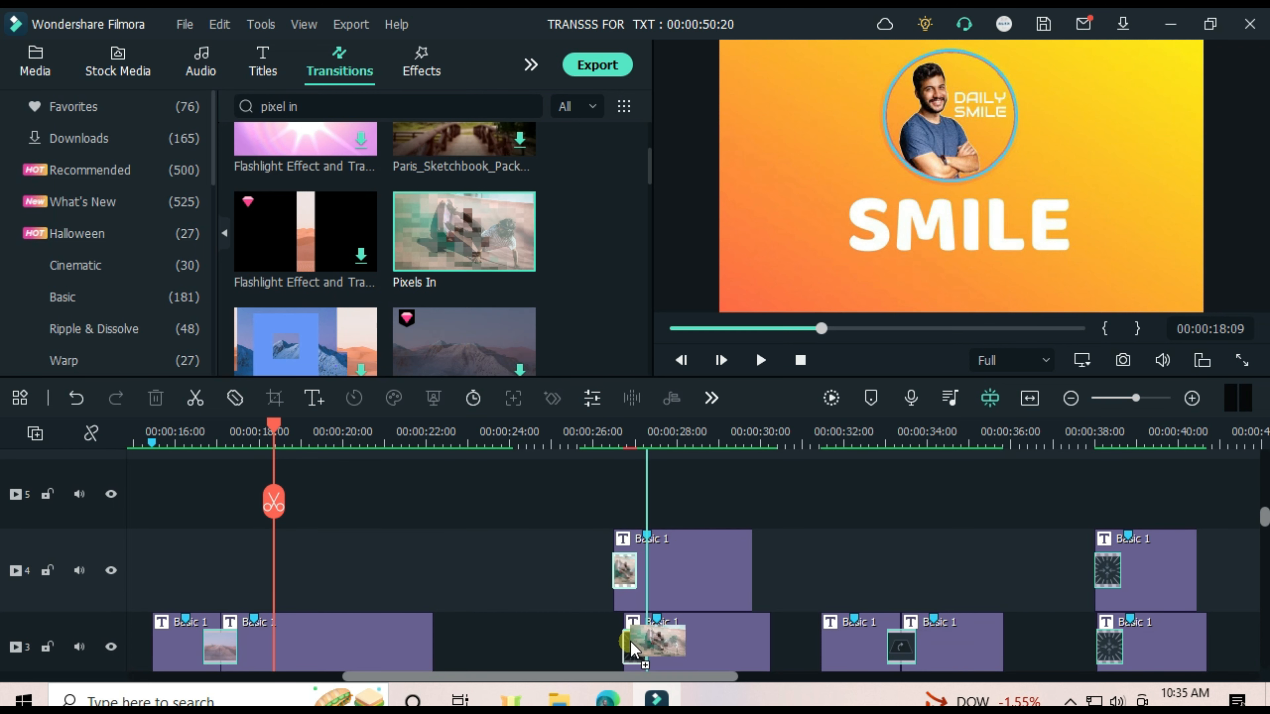
pyautogui.click(598, 440)
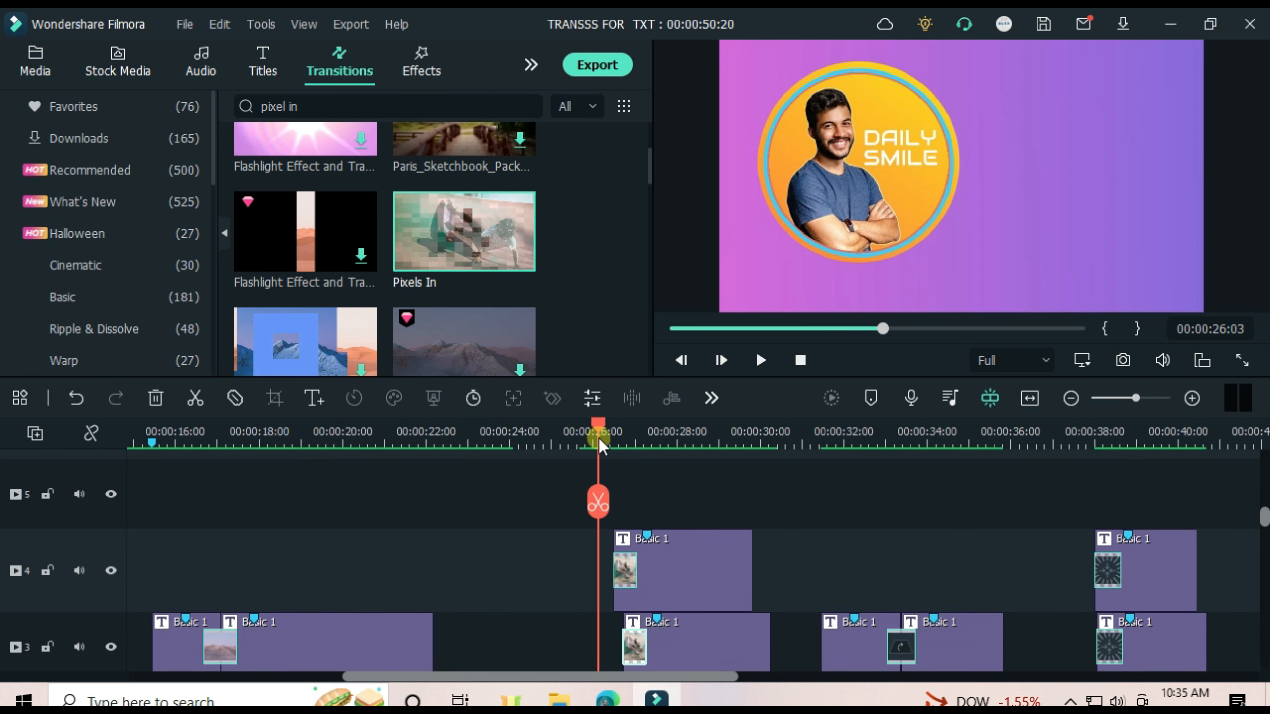
pyautogui.click(761, 361)
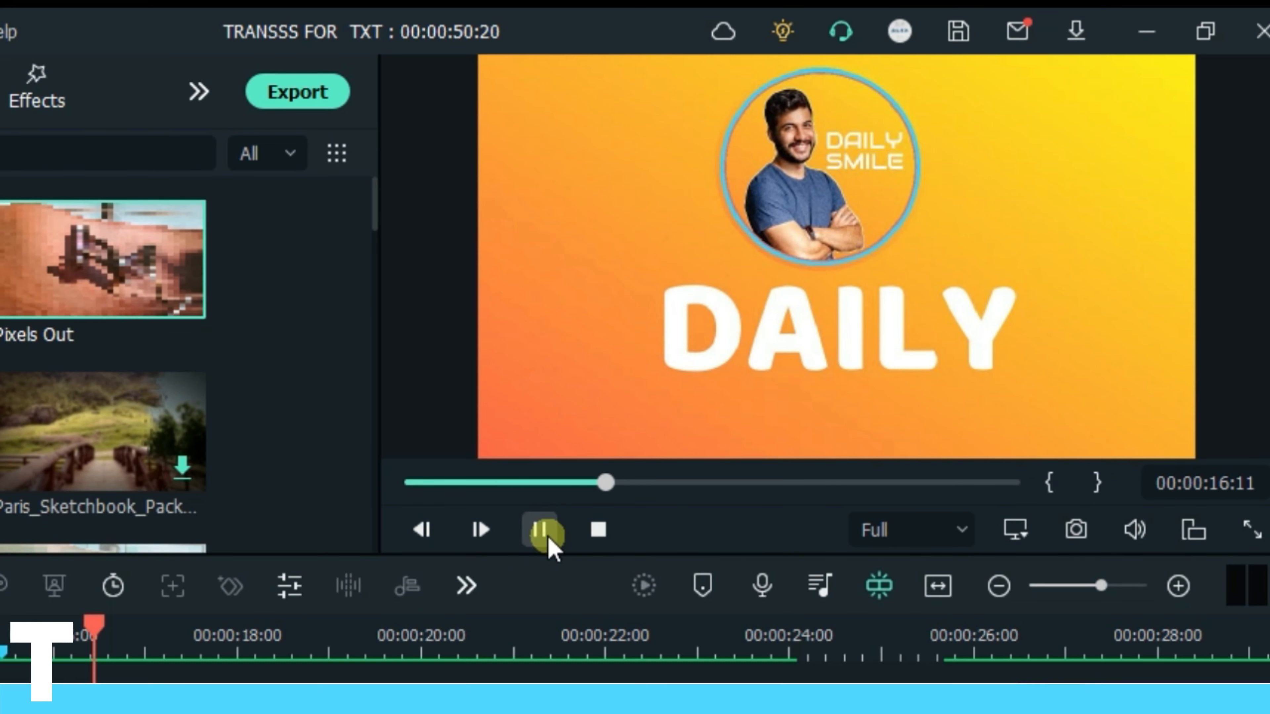
# Preview the Pixels Out transition on the title text from about 00:00:16.
pyautogui.click(543, 546)
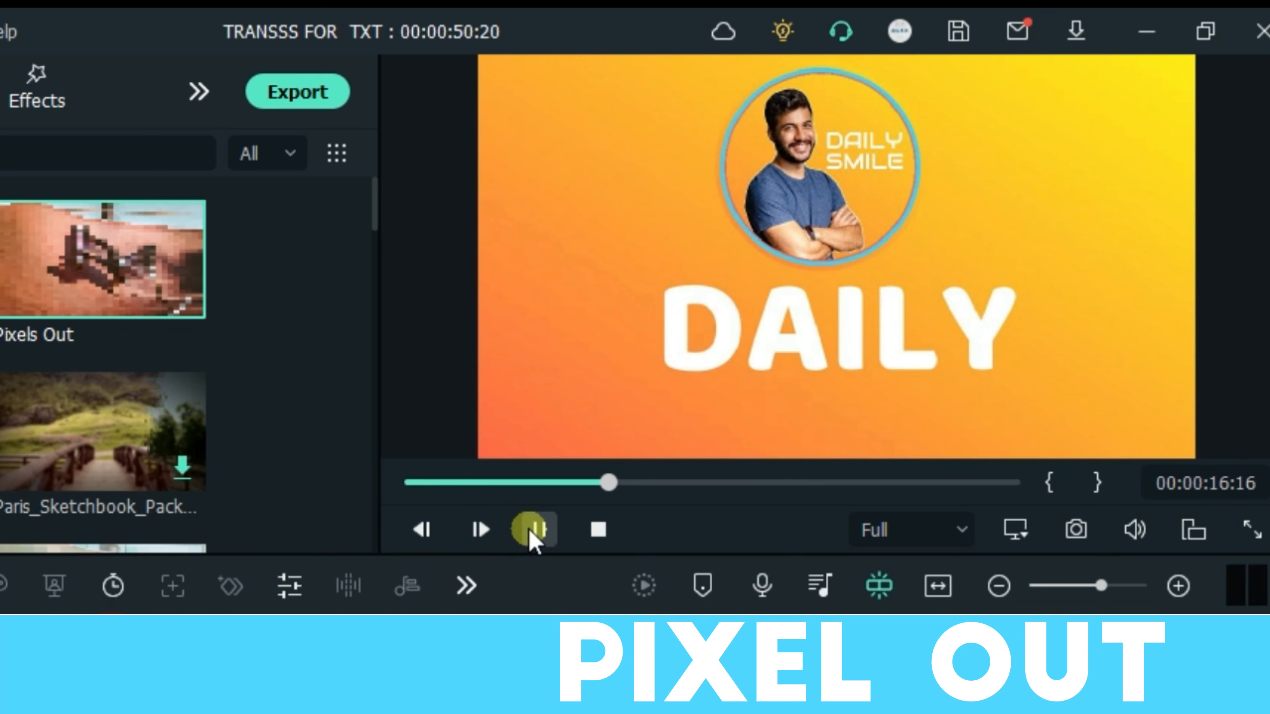
# Apply the Topple transition between the two adjoining titles on track 3 near 00:00:33 and preview it from about 00:00:32:17.
pyautogui.click(530, 531)
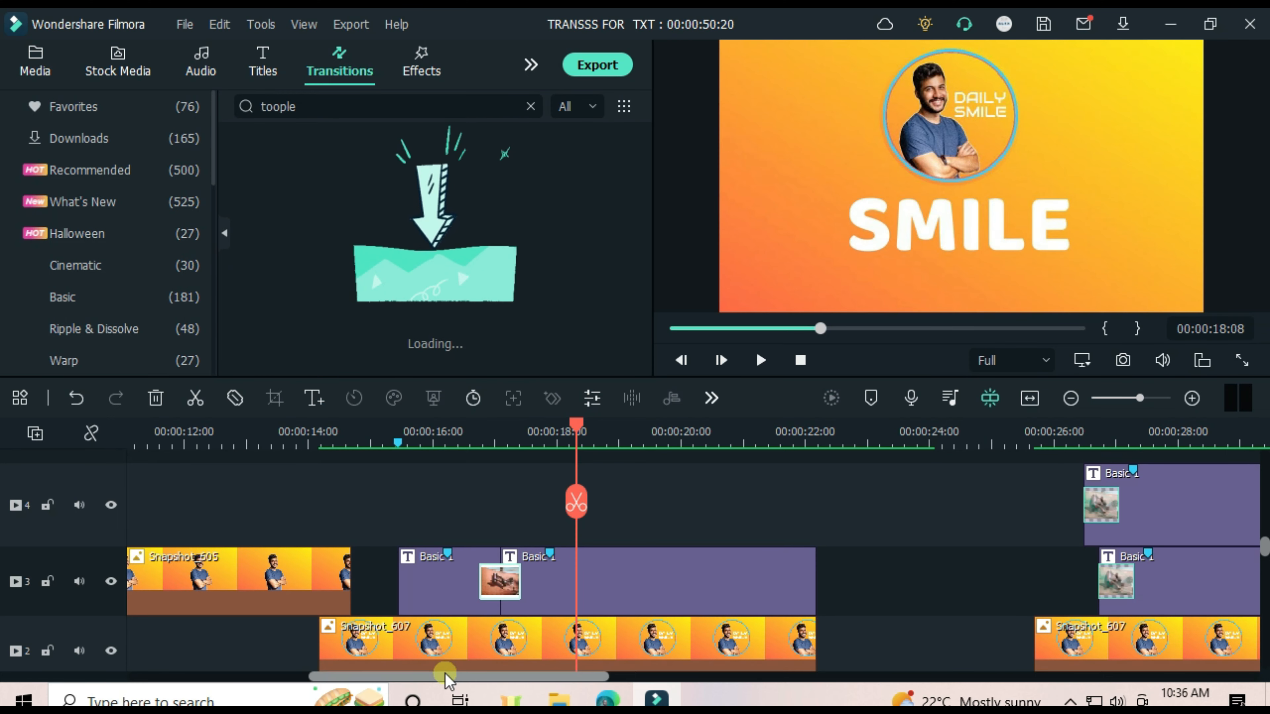
pyautogui.moveTo(444, 676); pyautogui.dragTo(648, 692)
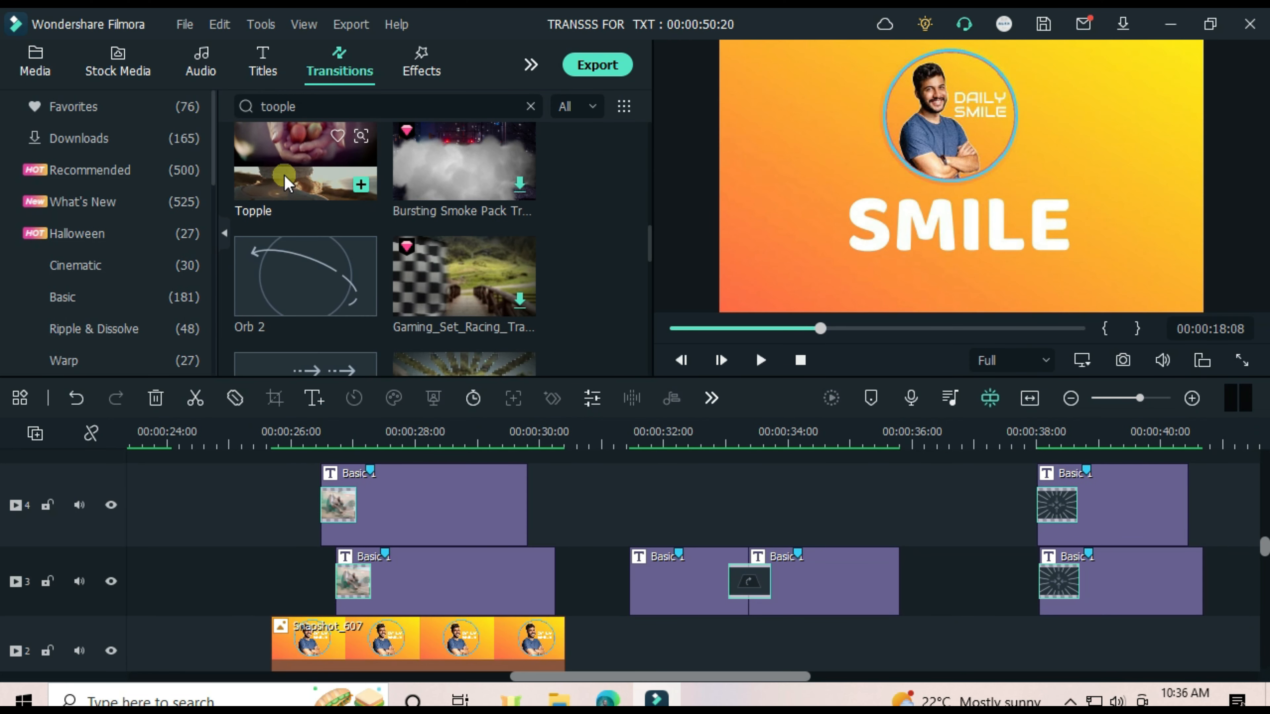
pyautogui.moveTo(286, 169); pyautogui.dragTo(731, 580)
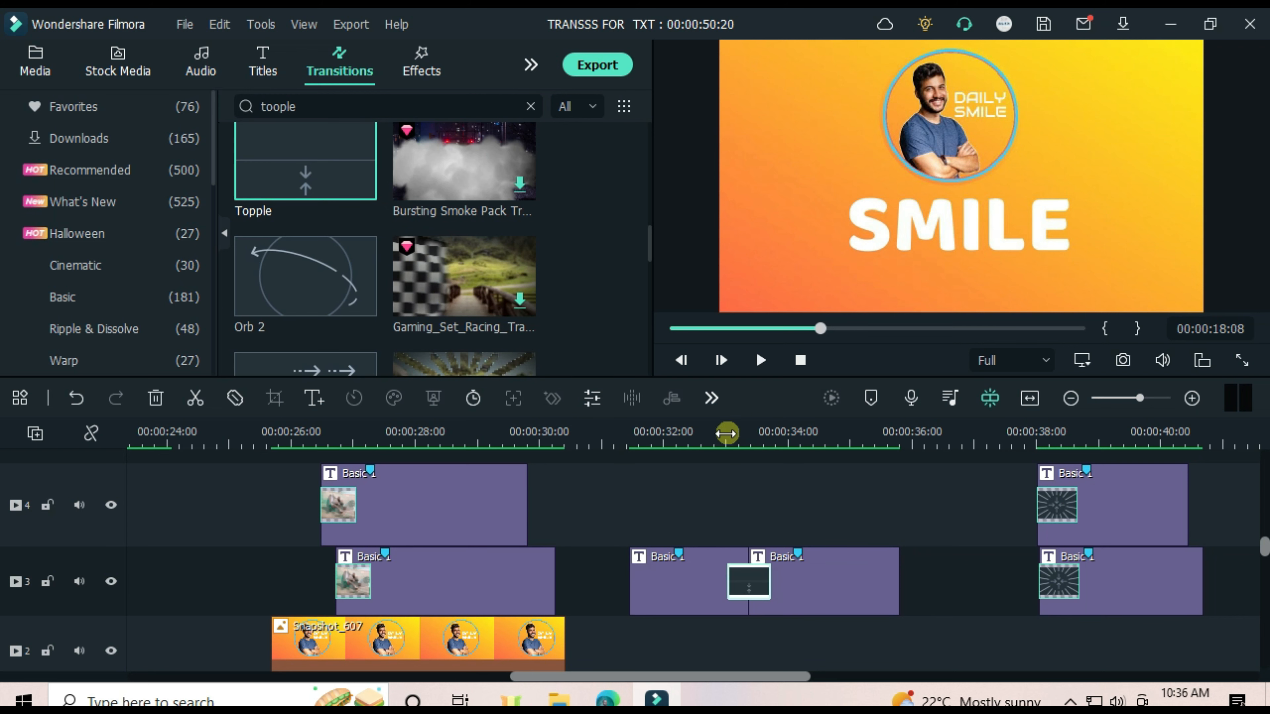
pyautogui.click(701, 433)
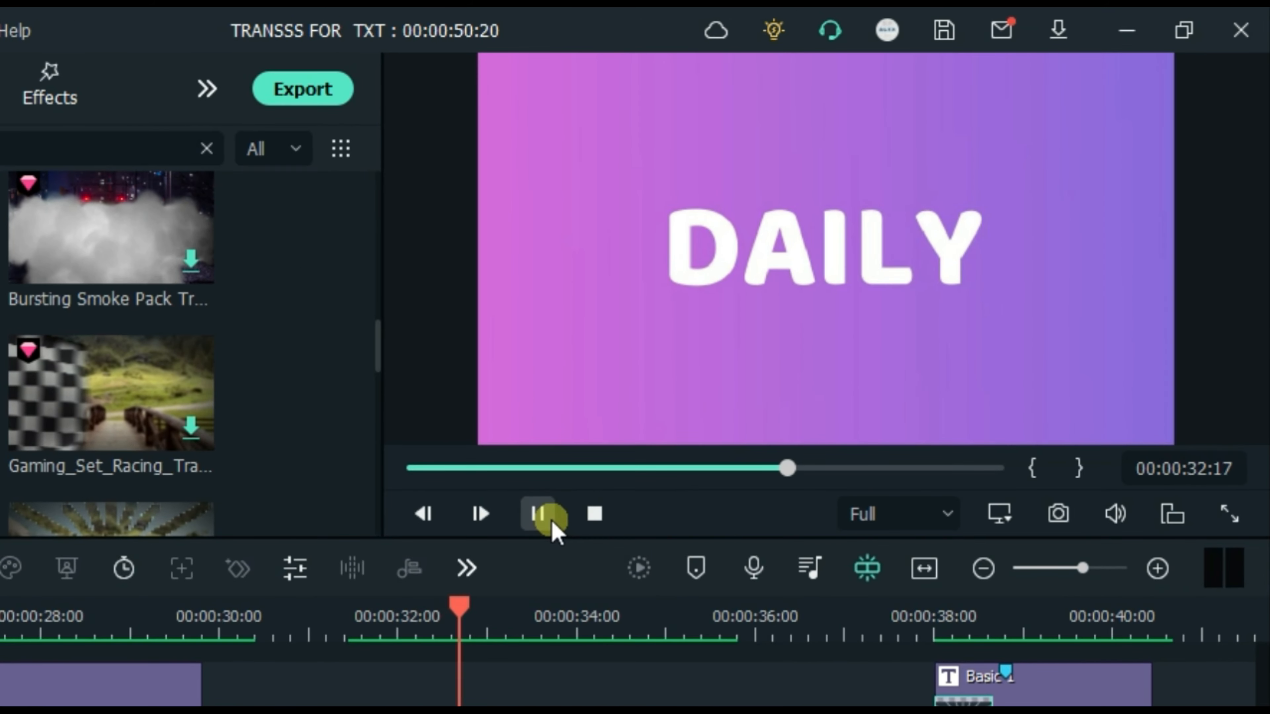
pyautogui.click(543, 516)
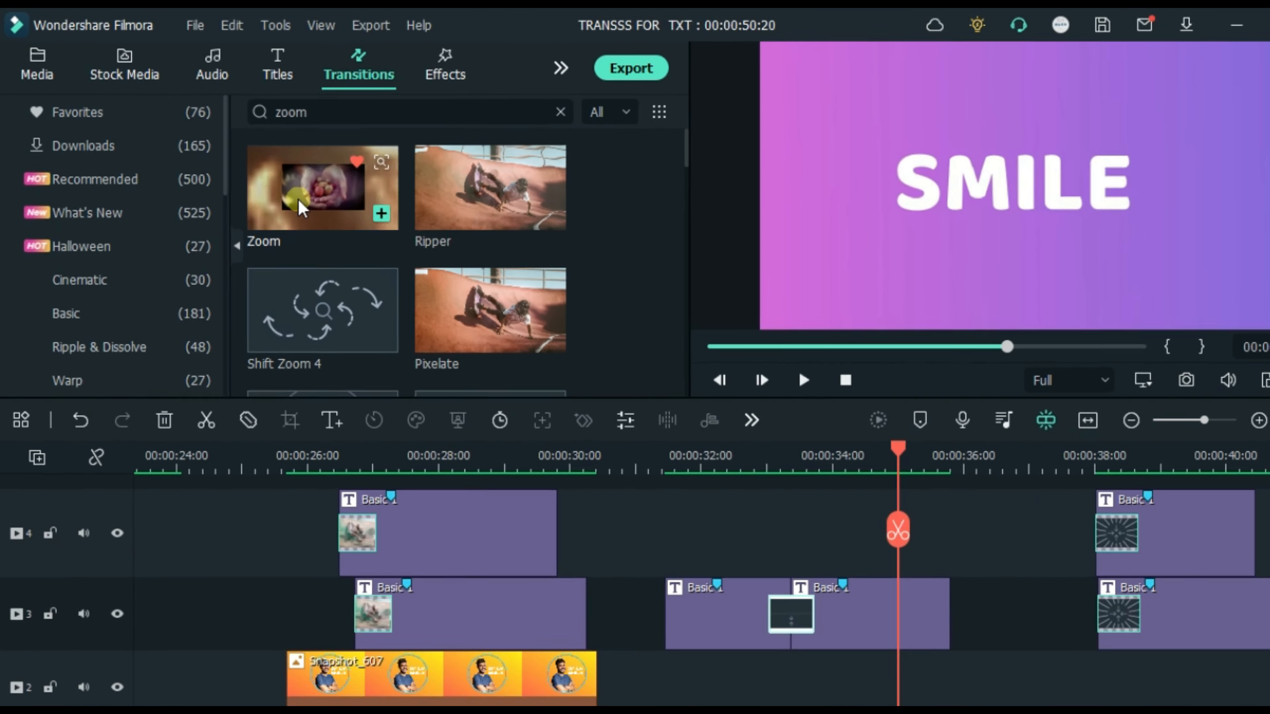
# Replace the transition between the two titles on track 3 near 00:00:33 with Zoom and preview it from about 00:00:32.
pyautogui.click(413, 269)
pyautogui.moveTo(286, 188); pyautogui.dragTo(751, 585)
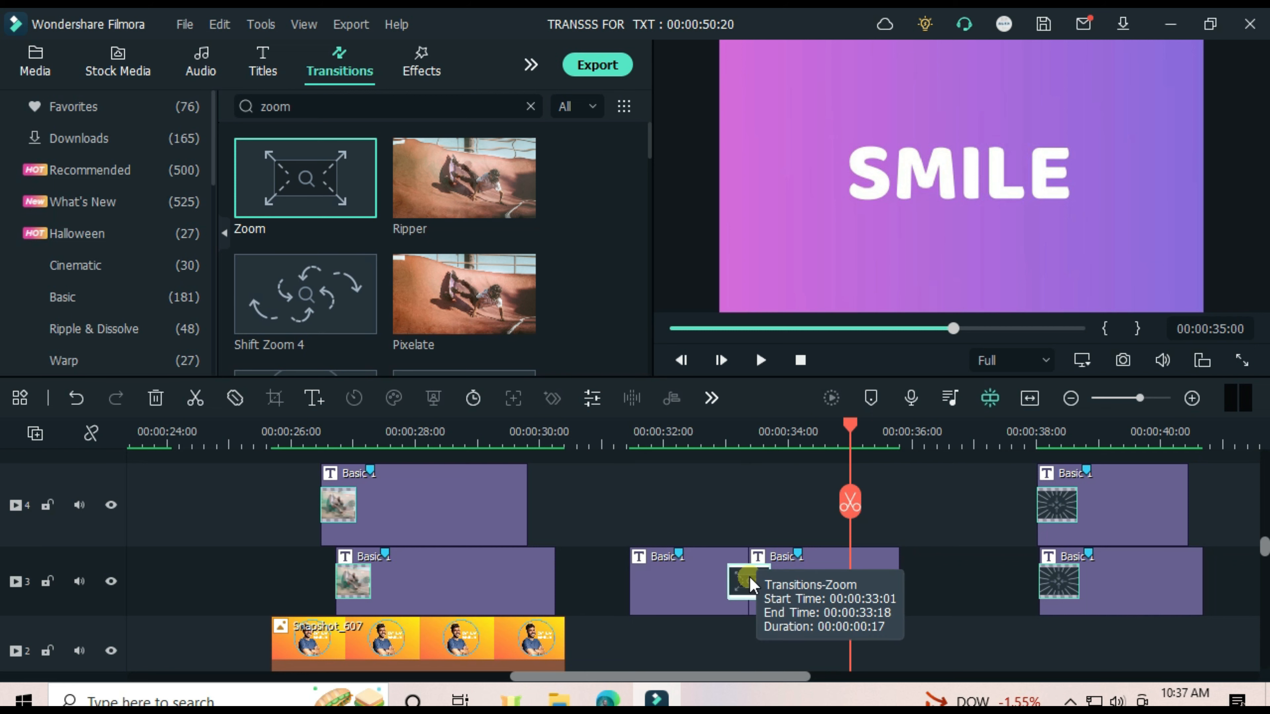
pyautogui.click(679, 436)
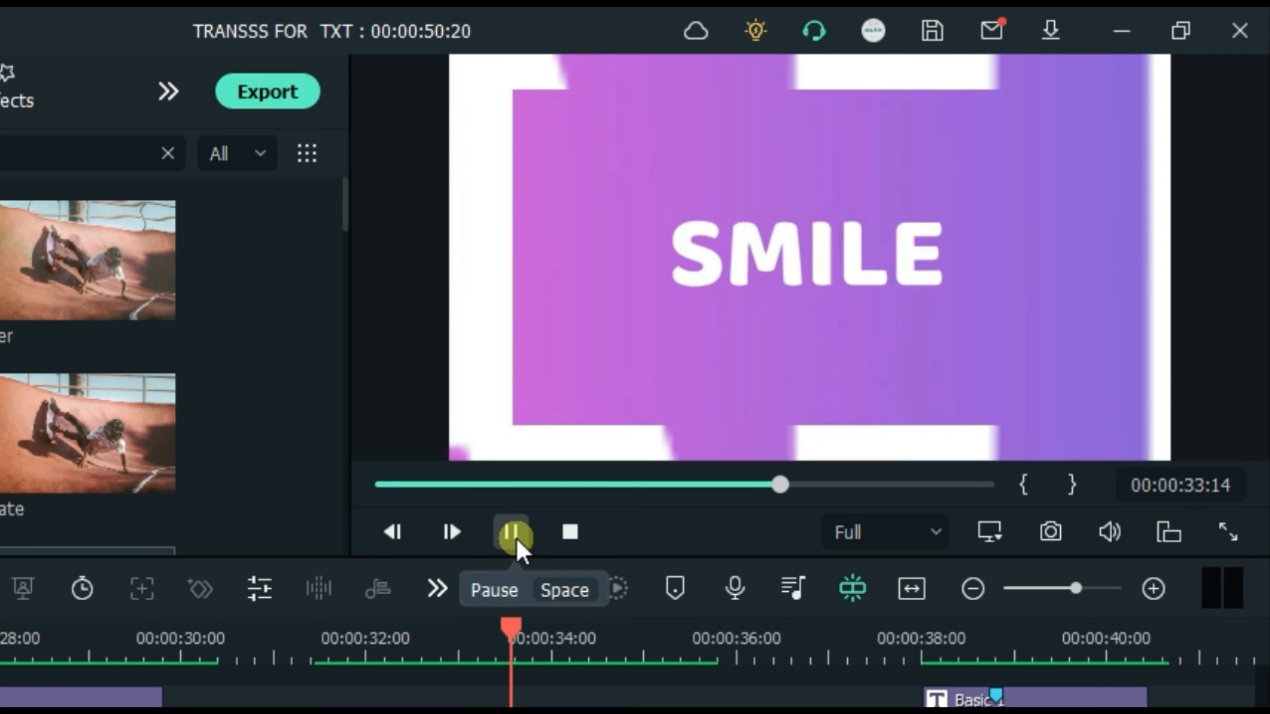
pyautogui.click(681, 429)
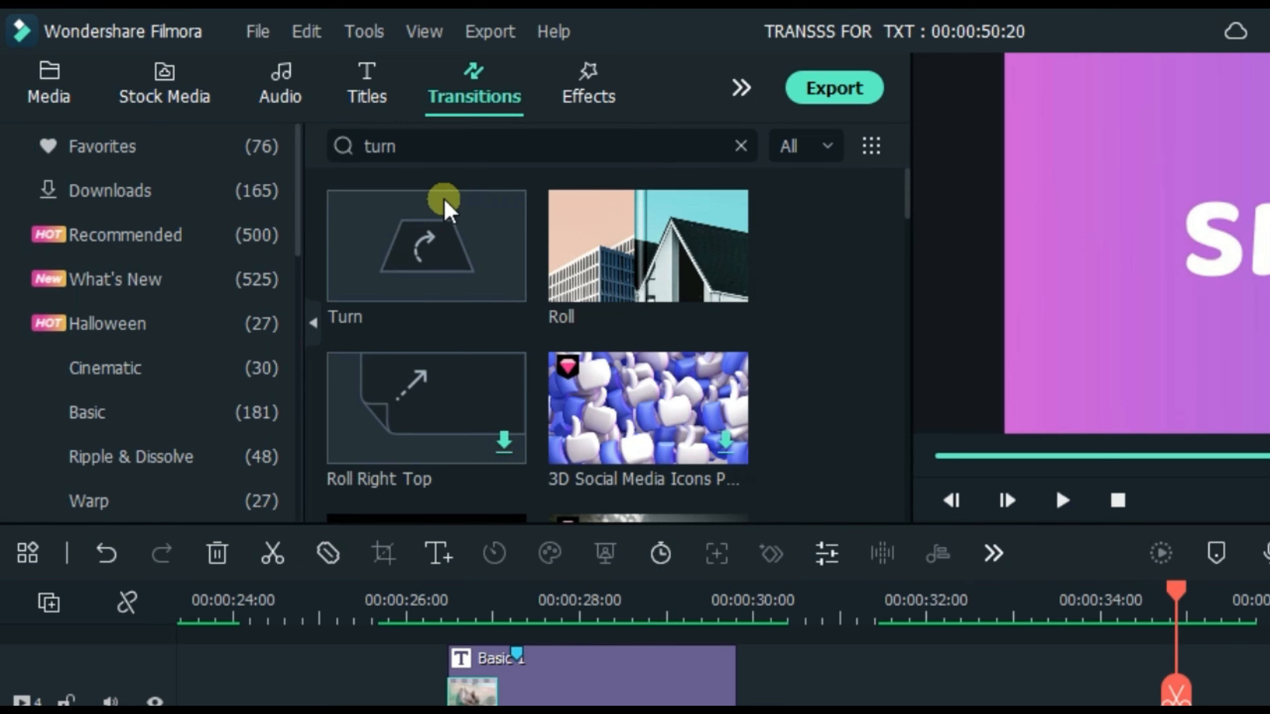
# Replace the Zoom transition between the two titles on track 3 with Turn and preview it from about 00:00:32:17.
pyautogui.moveTo(434, 263); pyautogui.dragTo(1036, 713)
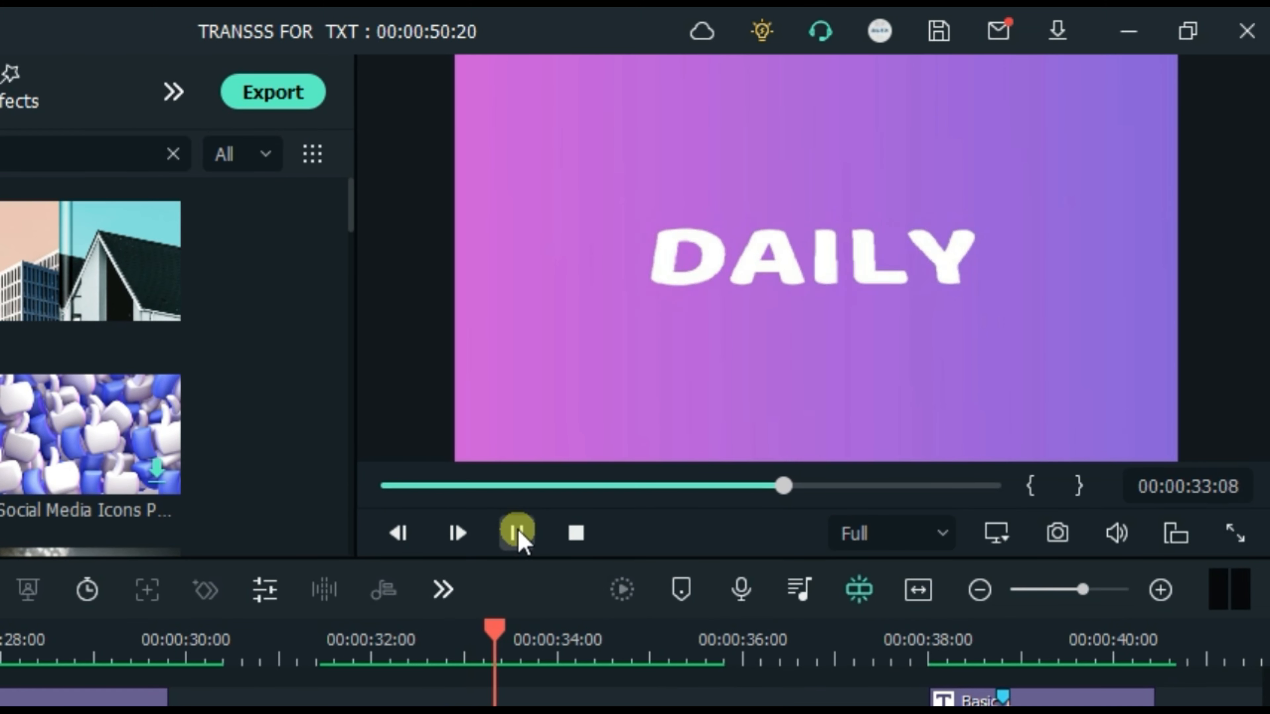
pyautogui.click(510, 545)
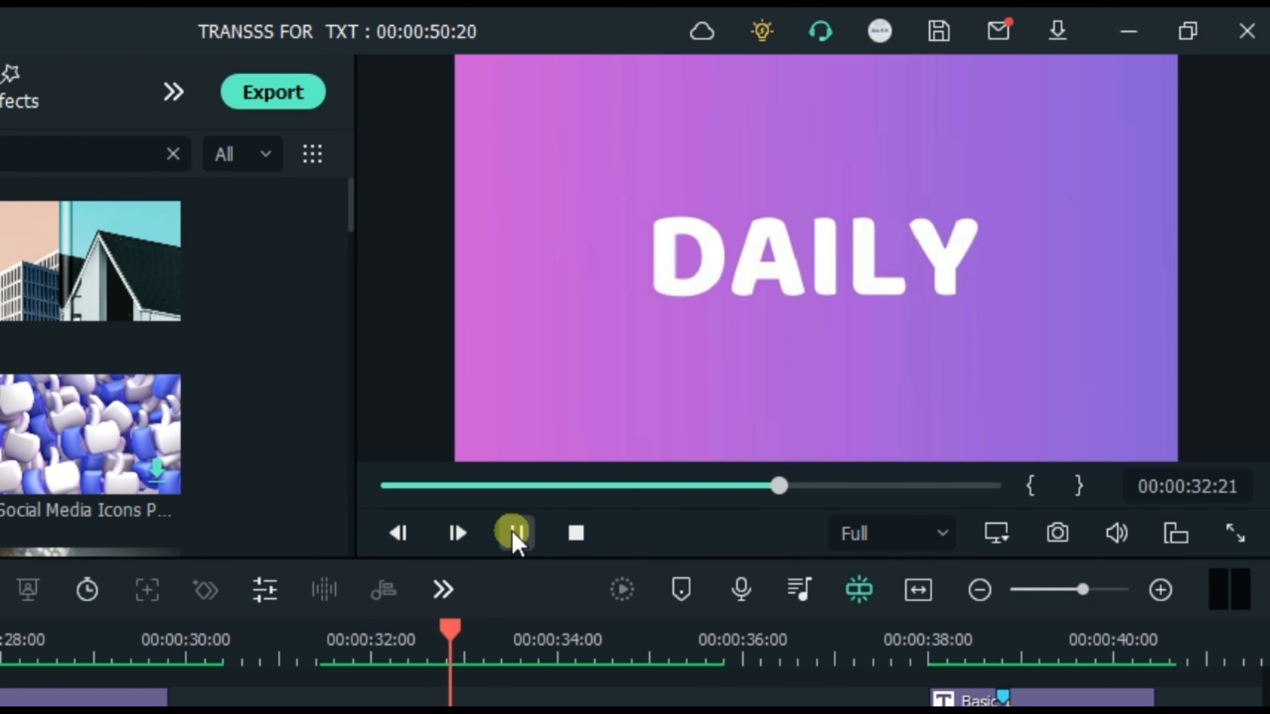
pyautogui.click(434, 648)
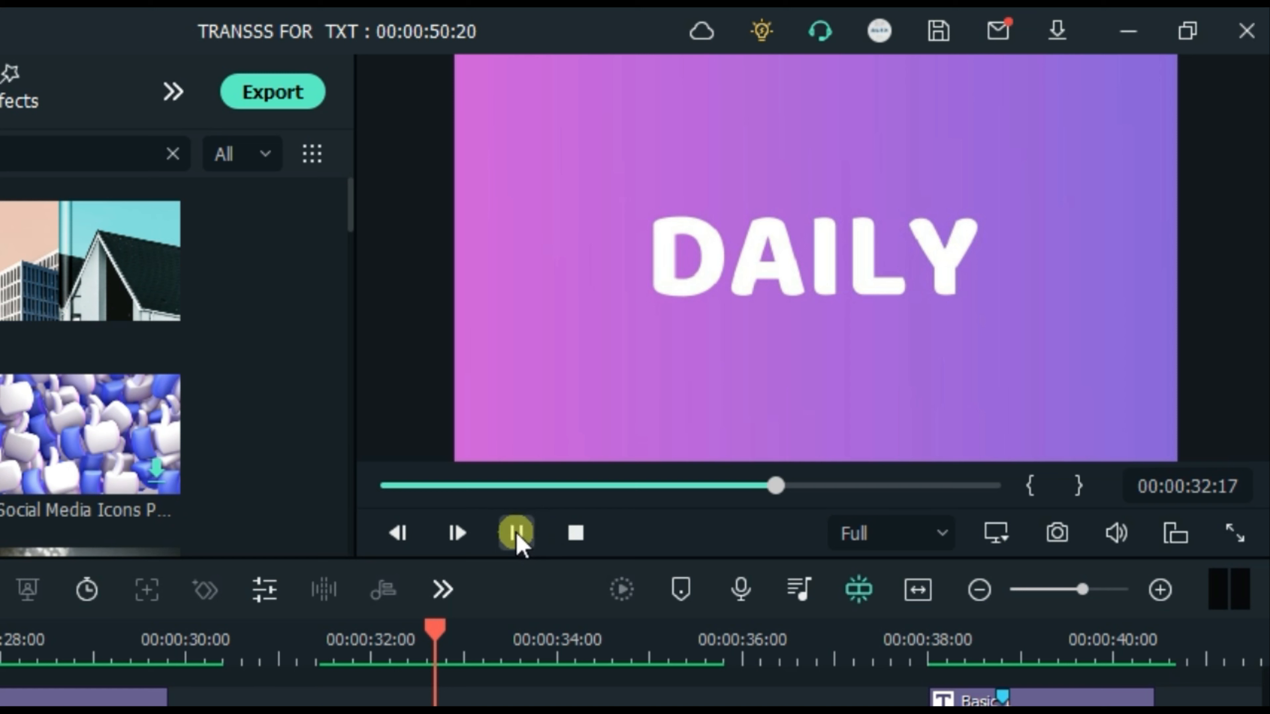